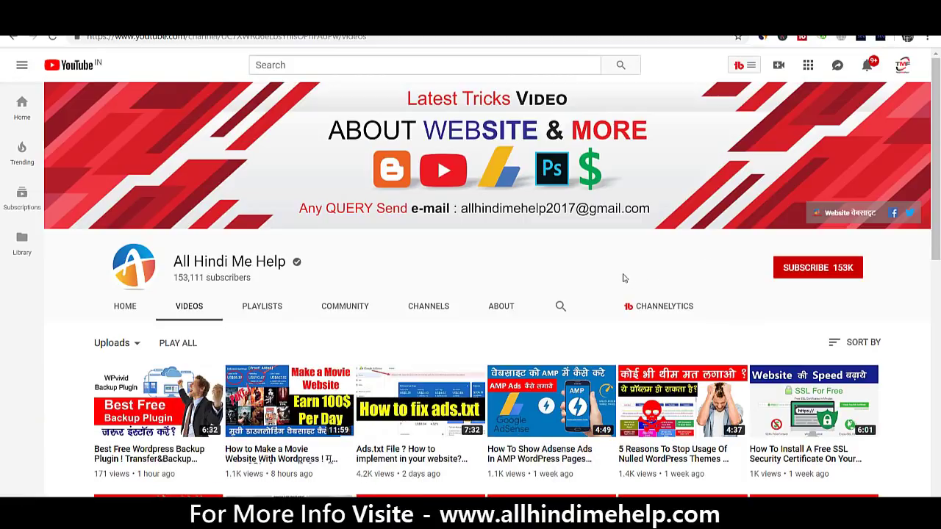
Subscribe to the All Hindi Me Help YouTube channel, bringing it to 153K subscribers
{"action": "left_click", "coordinate": [844, 267]}
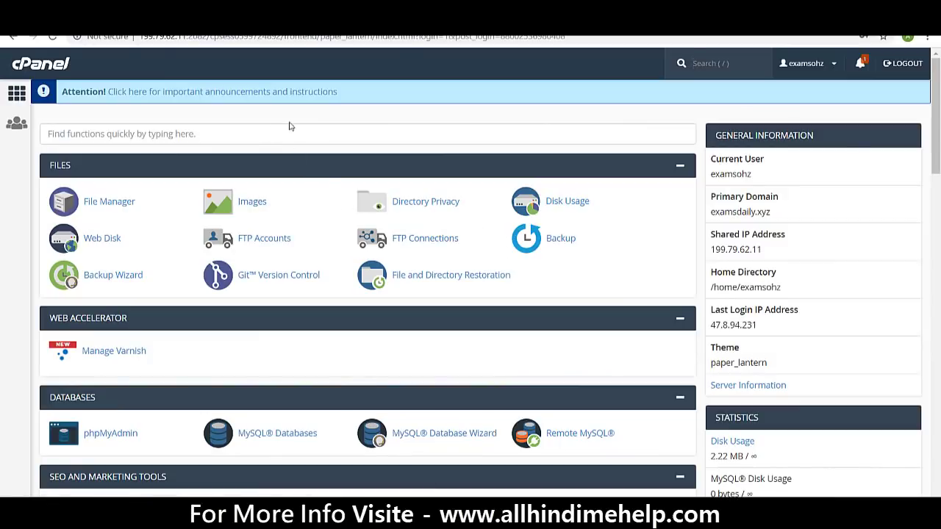
Search cPanel functions for 'sof' and open the Softaculous Apps Installer
{"action": "mouse_move", "coordinate": [936, 158]}
{"action": "left_mouse_down"}
{"action": "mouse_move", "coordinate": [938, 331]}
{"action": "mouse_move", "coordinate": [936, 147]}
{"action": "left_mouse_up"}
{"action": "left_click", "coordinate": [335, 144]}
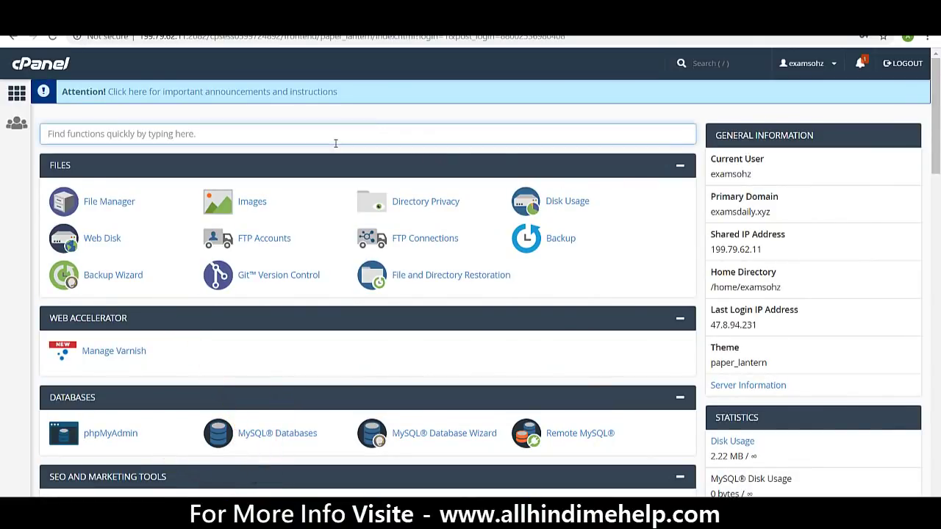
{"action": "scroll", "coordinate": [332, 147], "scroll_direction": "down", "scroll_amount": 2}
{"action": "scroll", "coordinate": [335, 148], "scroll_direction": "up", "scroll_amount": 2}
{"action": "type", "text": "soft"}
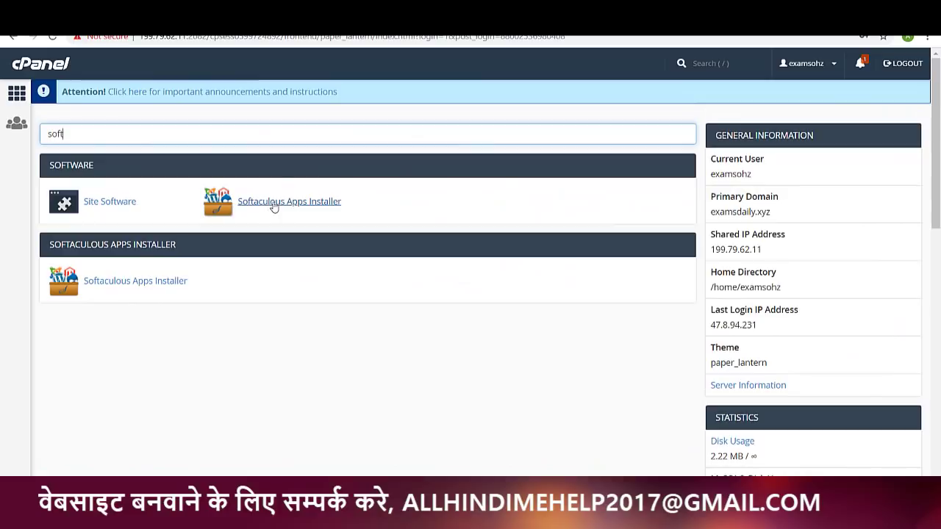
{"action": "left_click", "coordinate": [282, 204]}
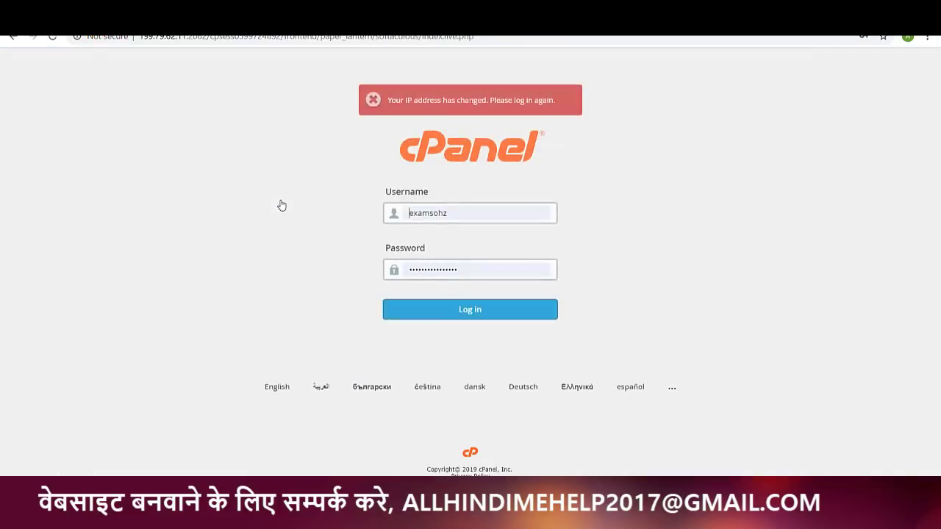
Log back in after the IP-change notice and open WordPress's overview in Softaculous
{"action": "left_click", "coordinate": [433, 314]}
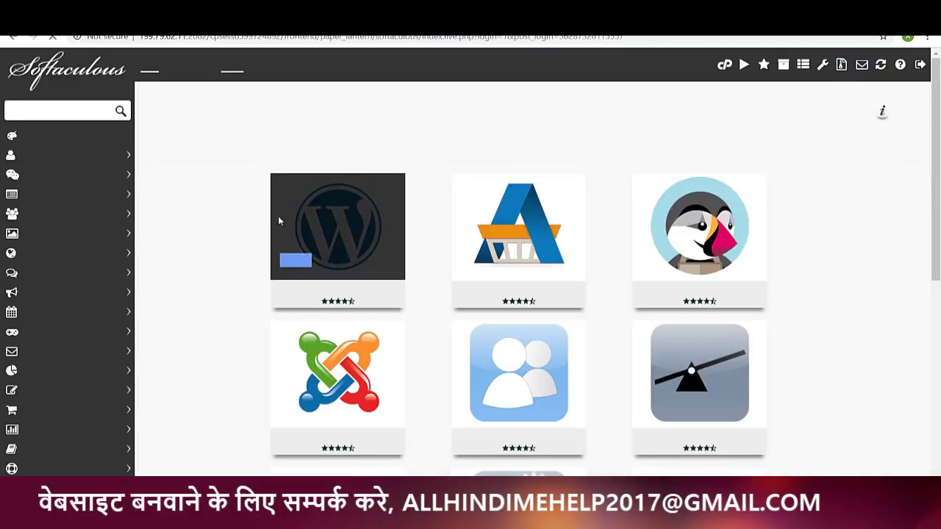
{"action": "left_click", "coordinate": [273, 222]}
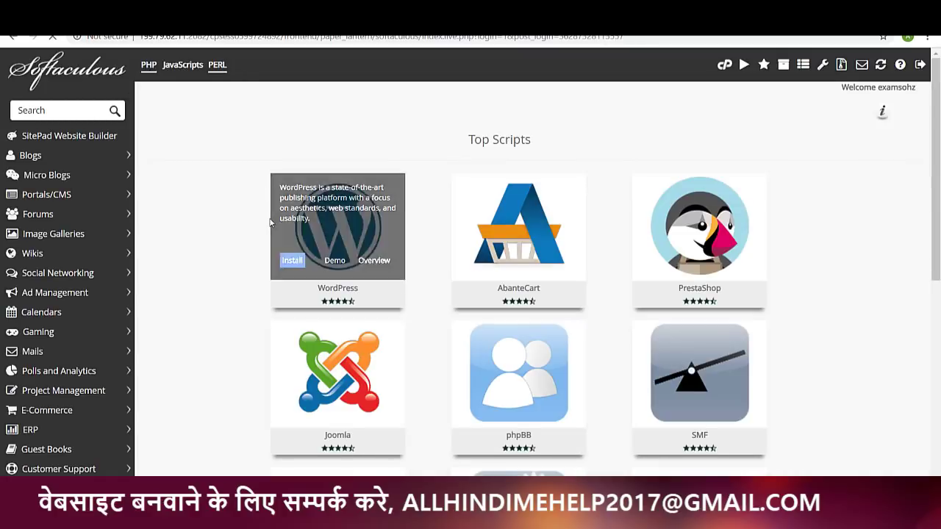
{"action": "scroll", "coordinate": [309, 206], "scroll_direction": "down", "scroll_amount": 1}
{"action": "scroll", "coordinate": [309, 206], "scroll_direction": "down", "scroll_amount": 1}
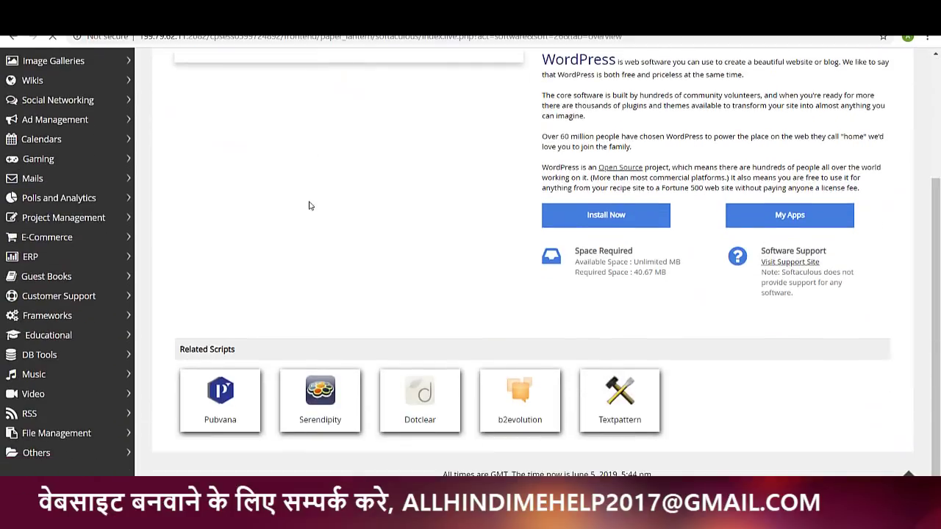
{"action": "scroll", "coordinate": [309, 206], "scroll_direction": "up", "scroll_amount": 2}
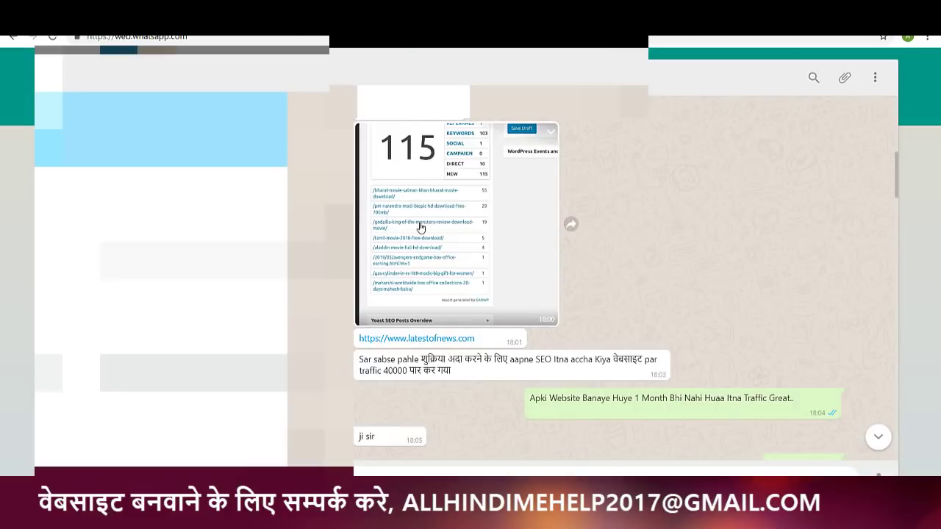
Enlarge the WhatsApp analytics screenshot showing 115 real-time visitors and zoom into it
{"action": "left_click", "coordinate": [425, 229]}
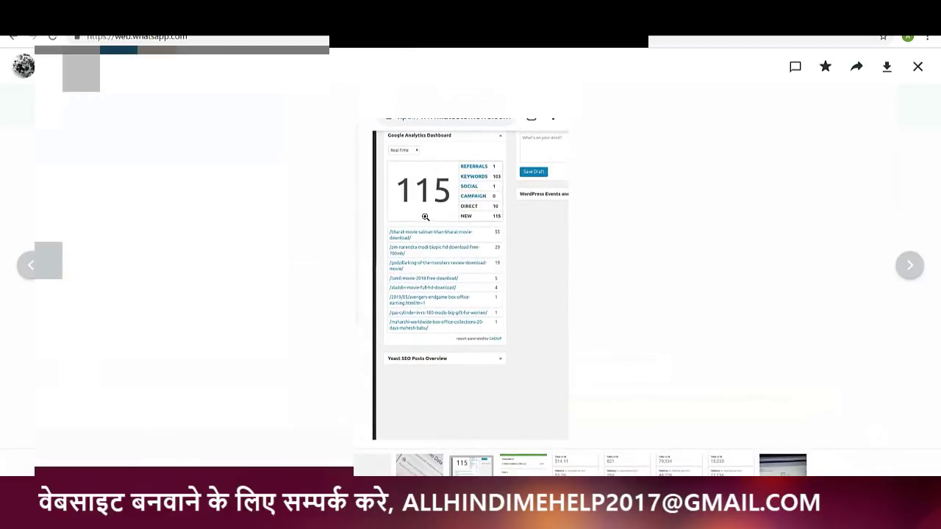
{"action": "left_click", "coordinate": [434, 211]}
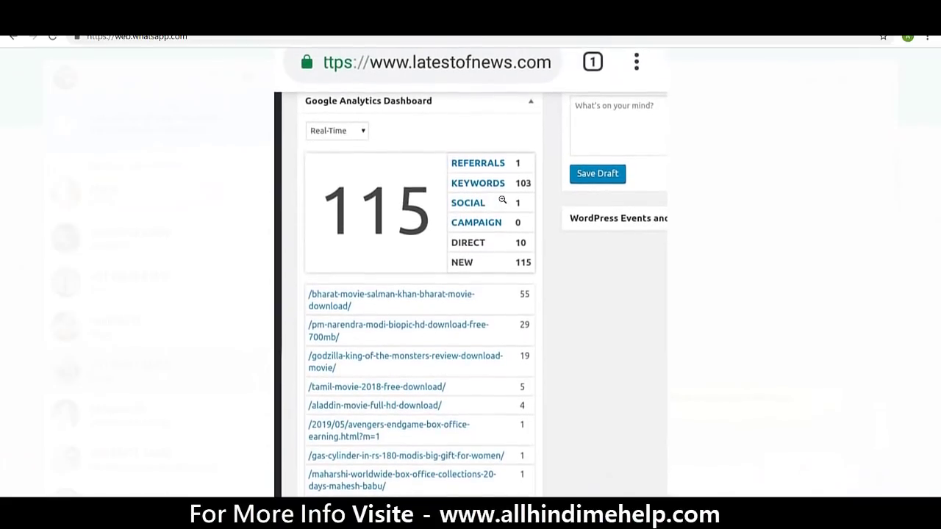
{"action": "left_click", "coordinate": [393, 289]}
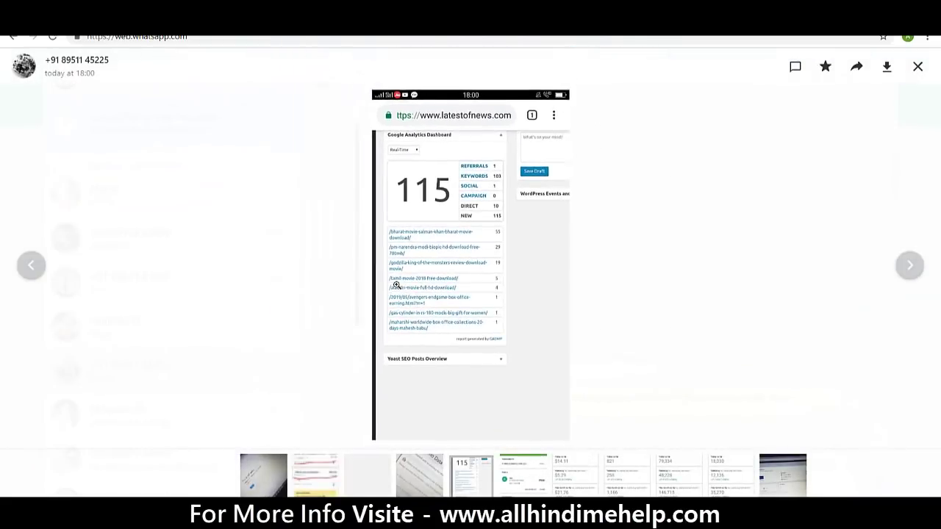
{"action": "left_click", "coordinate": [423, 267]}
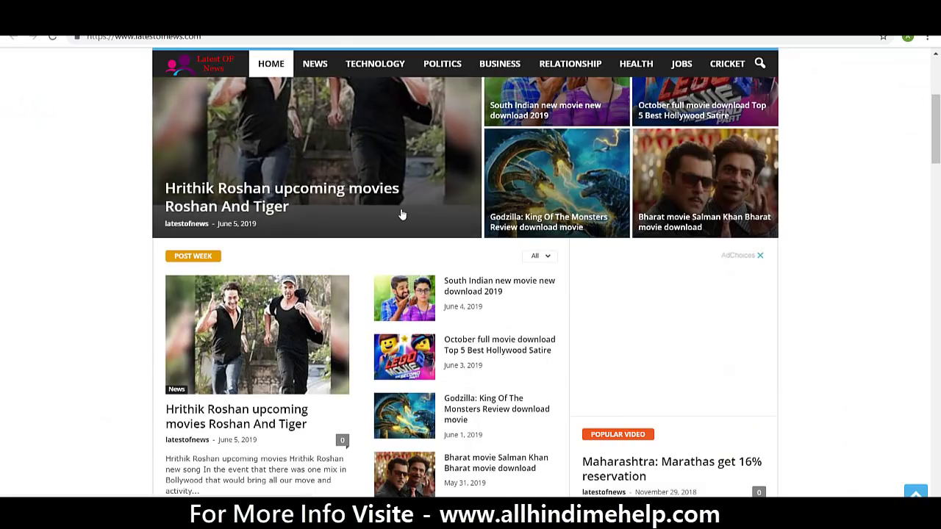
{"action": "scroll", "coordinate": [402, 214], "scroll_direction": "up", "scroll_amount": 1}
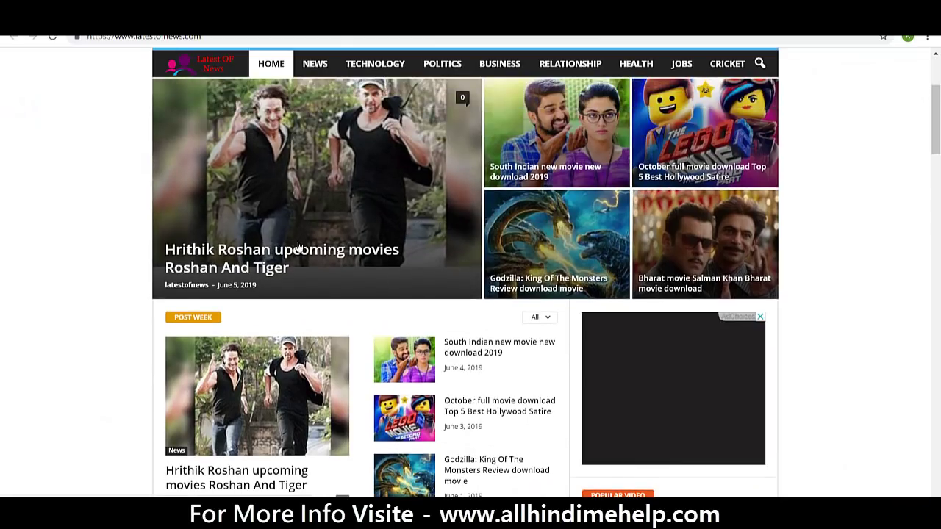
Open the Bharat movie article on latestofnews.com and scroll through it
{"action": "left_click", "coordinate": [689, 243]}
{"action": "scroll", "coordinate": [278, 266], "scroll_direction": "down", "scroll_amount": 4}
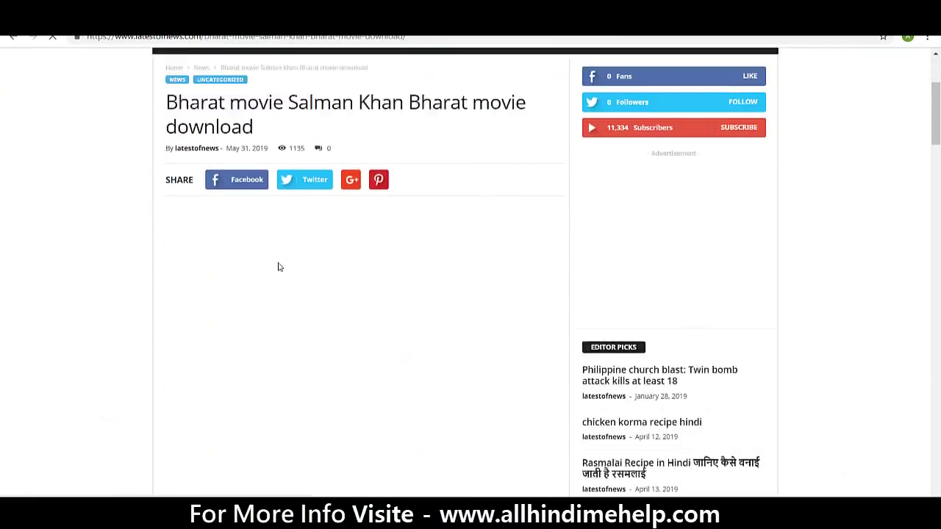
{"action": "scroll", "coordinate": [278, 267], "scroll_direction": "down", "scroll_amount": 4}
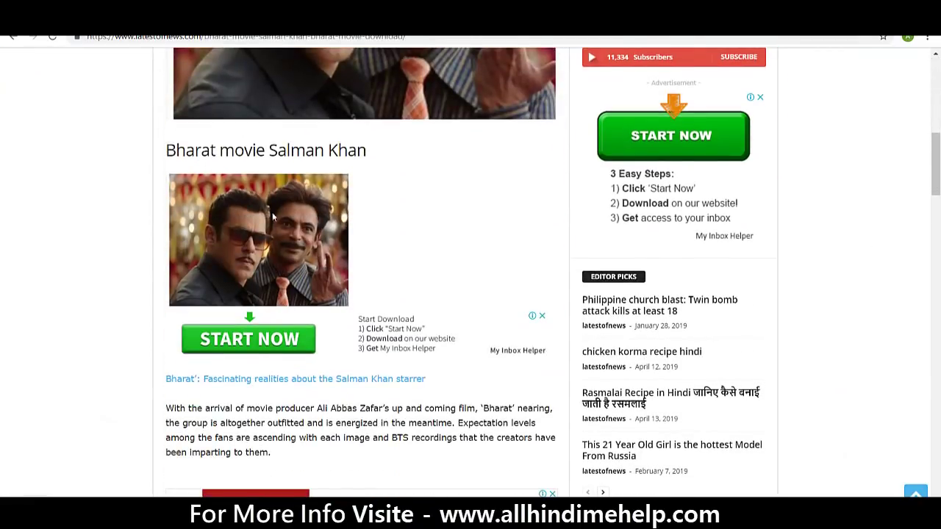
{"action": "scroll", "coordinate": [215, 177], "scroll_direction": "down", "scroll_amount": 10}
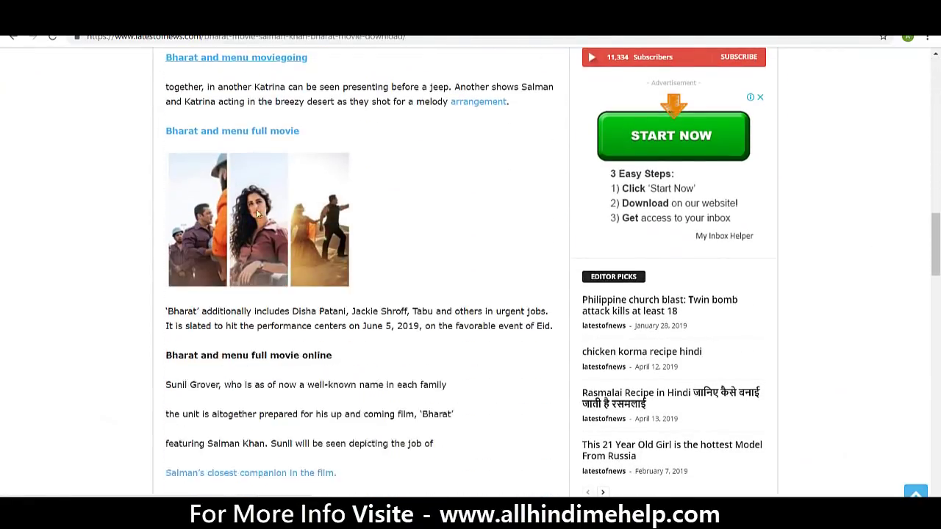
{"action": "scroll", "coordinate": [338, 329], "scroll_direction": "down", "scroll_amount": 3}
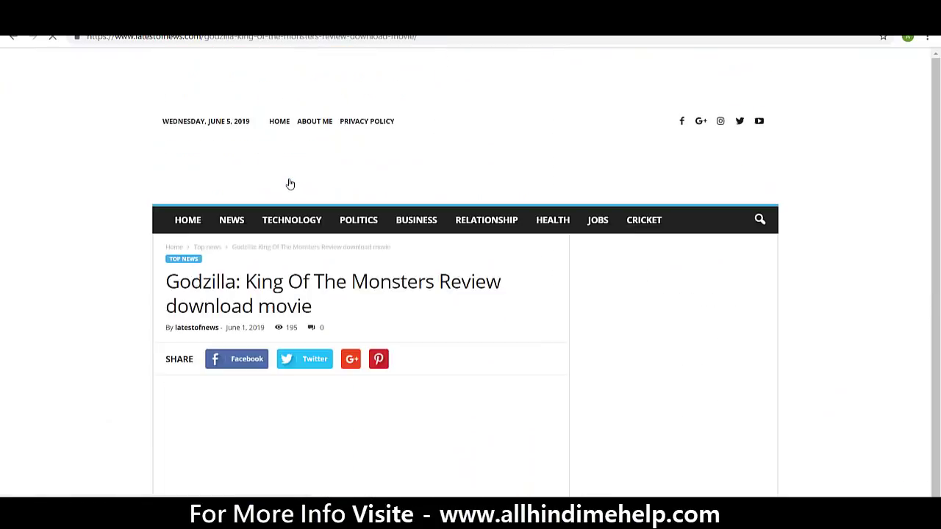
{"action": "scroll", "coordinate": [289, 183], "scroll_direction": "down", "scroll_amount": 4}
{"action": "scroll", "coordinate": [296, 228], "scroll_direction": "down", "scroll_amount": 7}
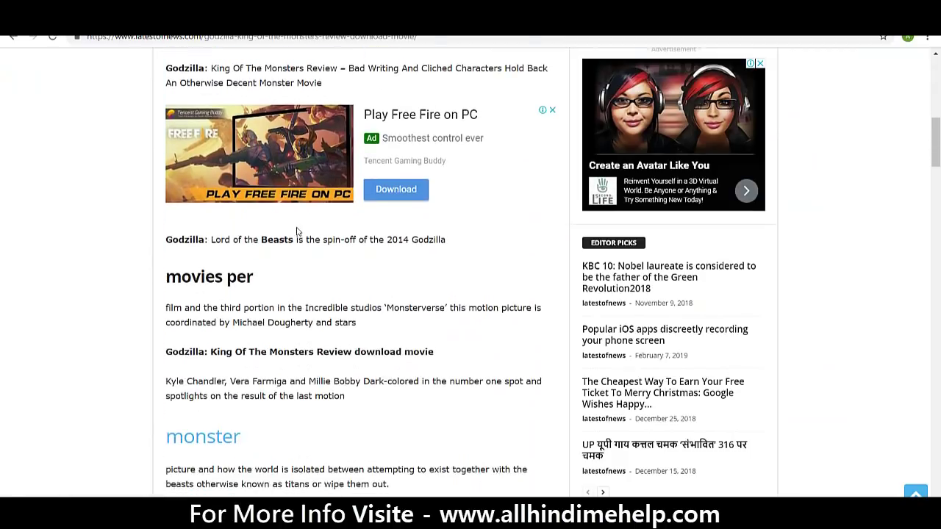
{"action": "scroll", "coordinate": [299, 239], "scroll_direction": "down", "scroll_amount": 7}
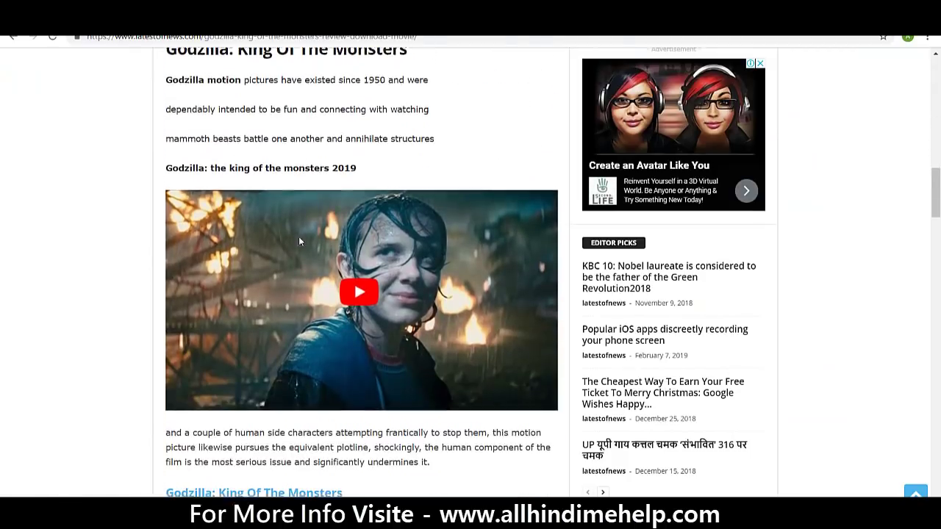
{"action": "scroll", "coordinate": [298, 241], "scroll_direction": "down", "scroll_amount": 8}
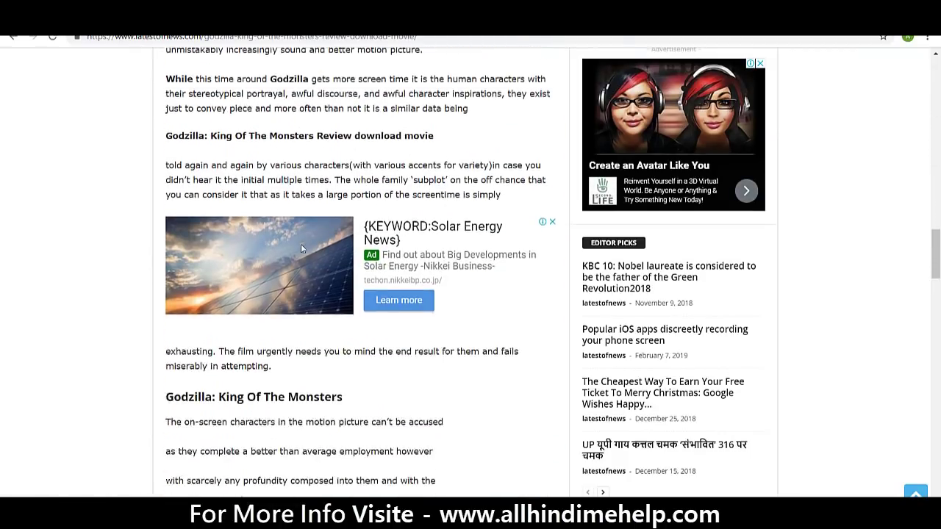
{"action": "scroll", "coordinate": [301, 242], "scroll_direction": "down", "scroll_amount": 12}
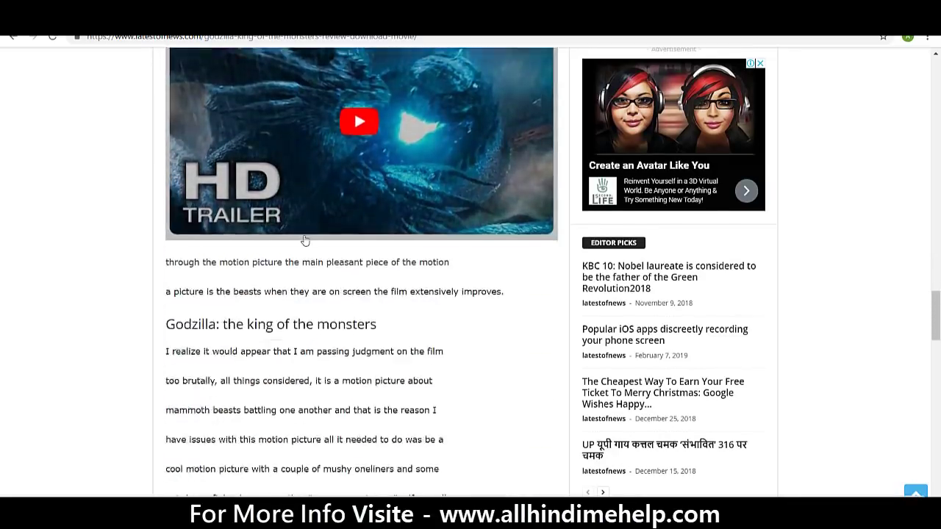
{"action": "scroll", "coordinate": [325, 231], "scroll_direction": "up", "scroll_amount": 5}
{"action": "scroll", "coordinate": [325, 230], "scroll_direction": "up", "scroll_amount": 5}
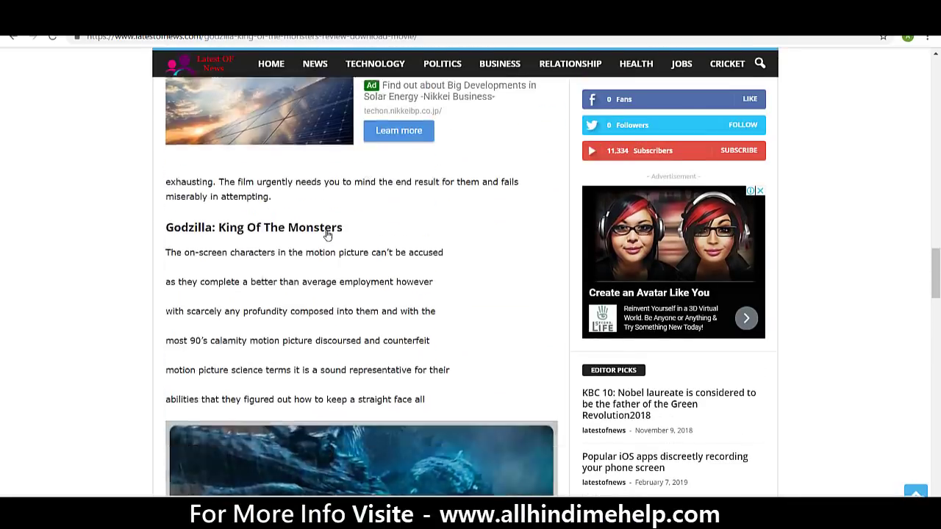
{"action": "scroll", "coordinate": [326, 231], "scroll_direction": "down", "scroll_amount": 12}
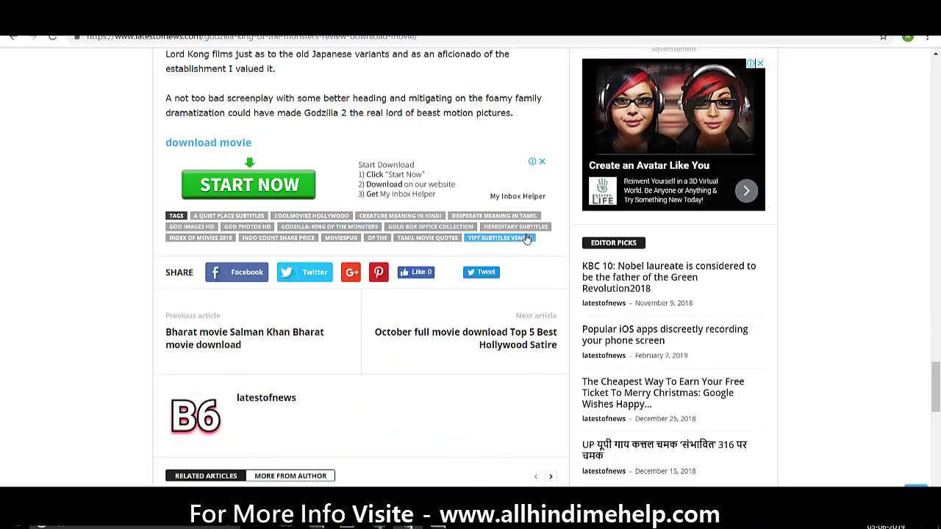
{"action": "scroll", "coordinate": [525, 239], "scroll_direction": "up", "scroll_amount": 4}
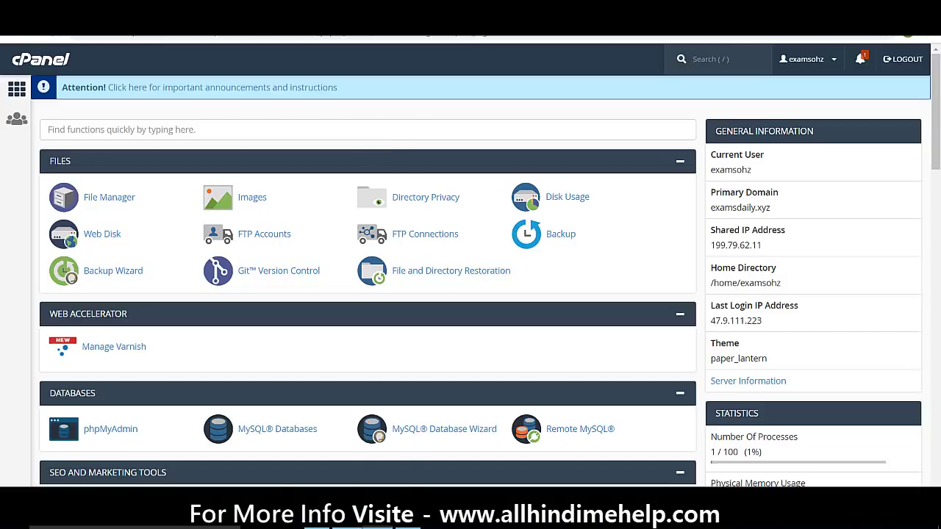
Bring up GoDaddy DNS Management for MOVIEDOWNLOADSFREE.XYZ, checking the cPanel and hosting order e-mail windows
{"action": "left_click", "coordinate": [350, 441]}
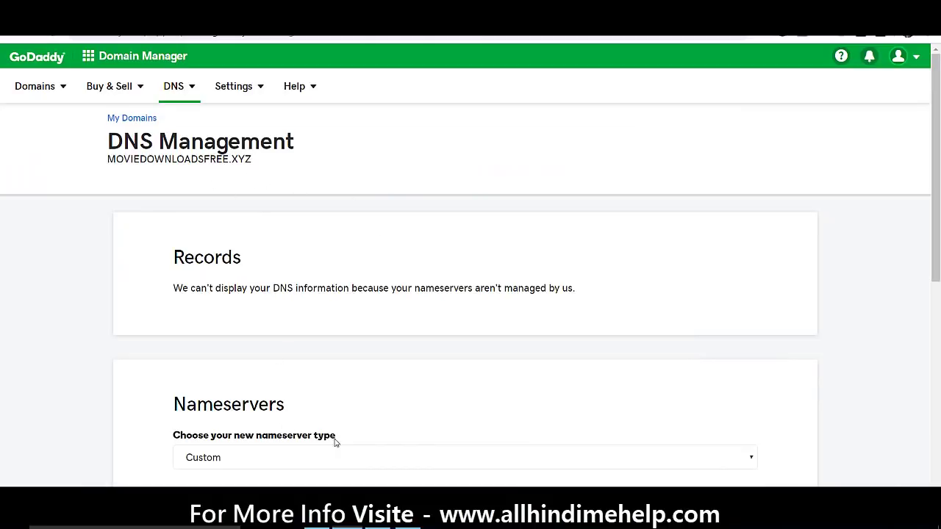
{"action": "key", "text": "alt+Tab"}
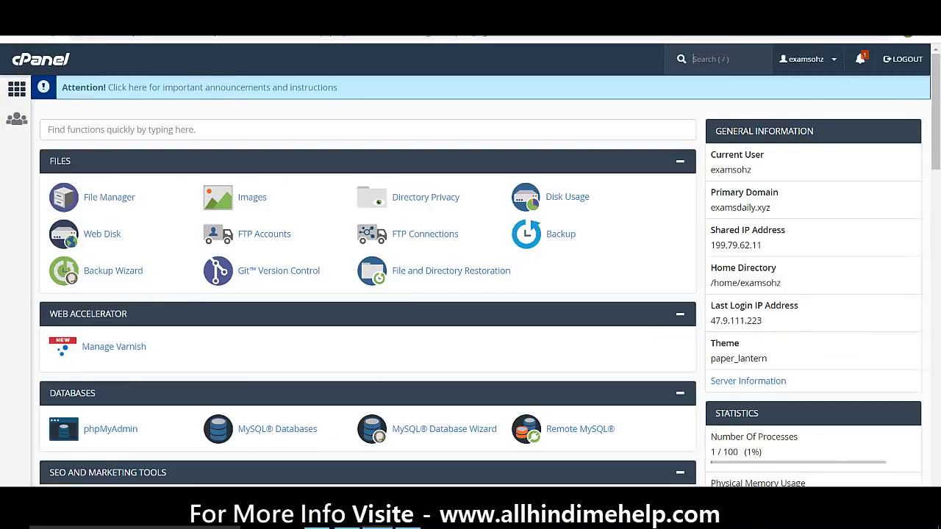
{"action": "key", "text": "alt+Tab"}
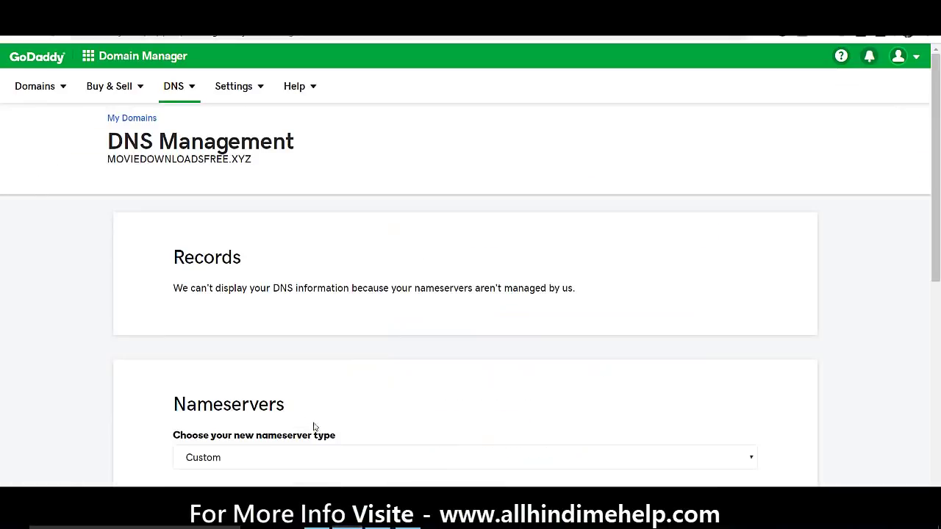
Keep Custom nameservers ns1.md-32.webhostbox.net and ns2.md-32.webhostbox.net and save them
{"action": "scroll", "coordinate": [450, 259], "scroll_direction": "down", "scroll_amount": 1}
{"action": "scroll", "coordinate": [450, 259], "scroll_direction": "up", "scroll_amount": 1}
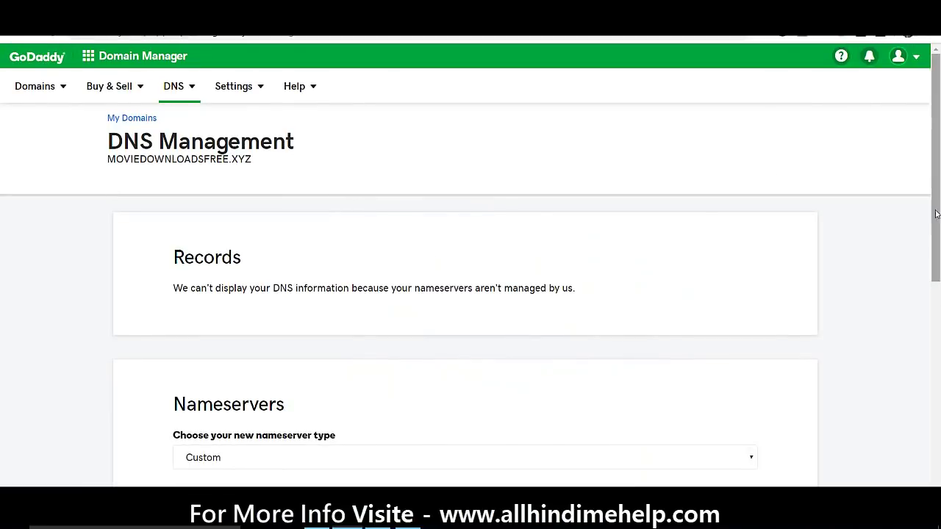
{"action": "left_click_drag", "start_coordinate": [931, 207], "coordinate": [931, 285]}
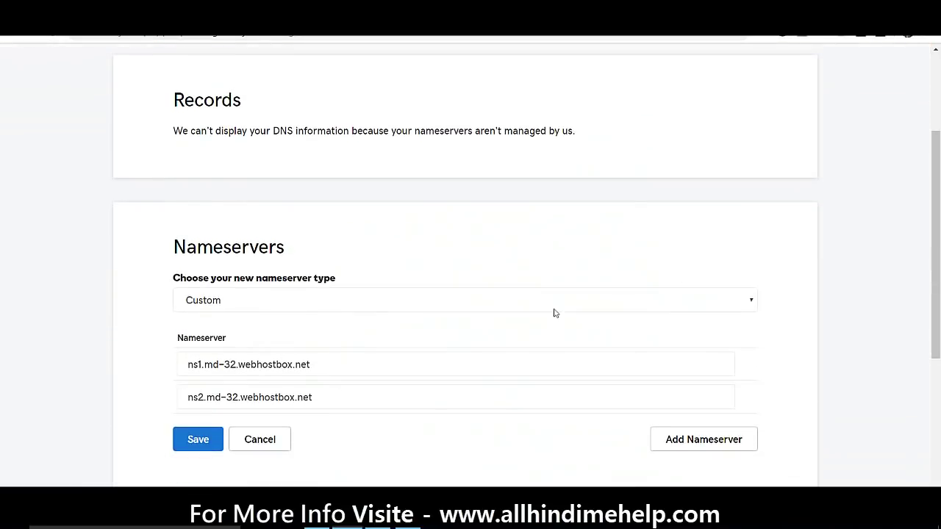
{"action": "left_click", "coordinate": [374, 311]}
{"action": "left_click", "coordinate": [374, 312]}
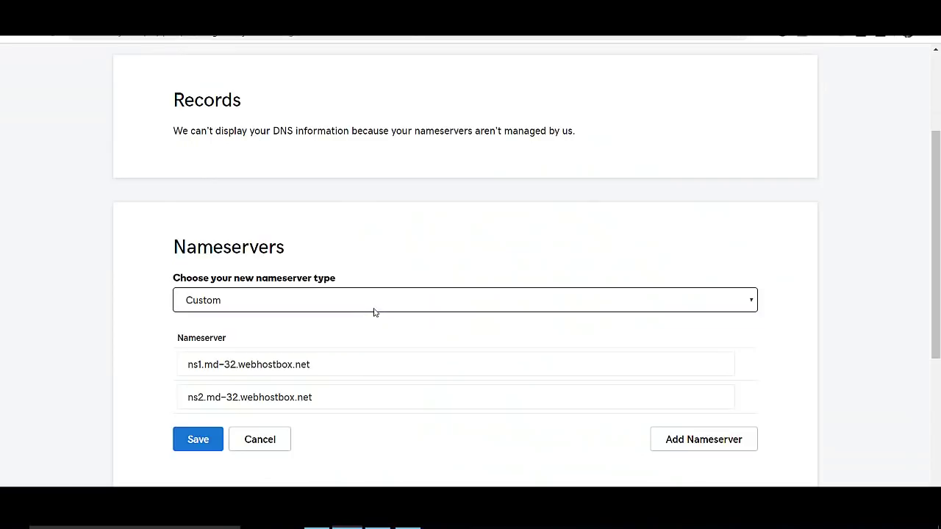
{"action": "left_click_drag", "start_coordinate": [327, 367], "coordinate": [221, 366]}
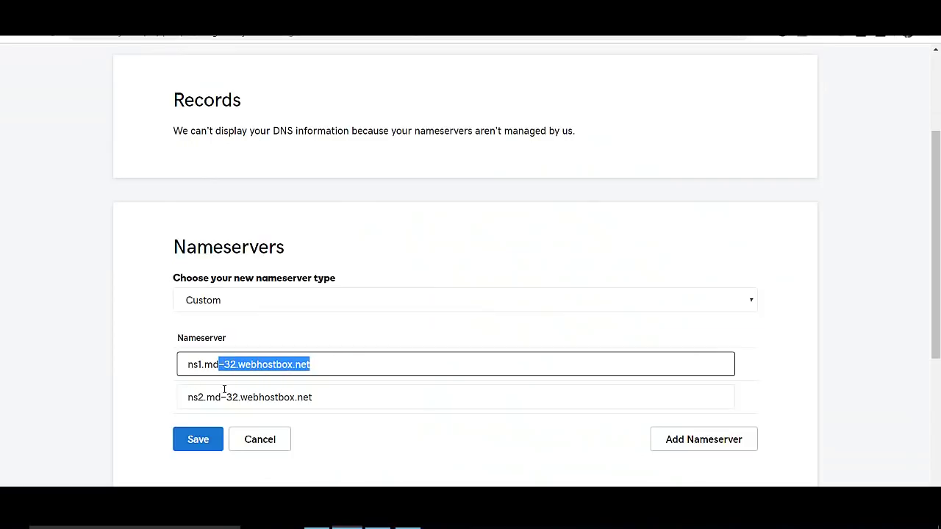
{"action": "left_click_drag", "start_coordinate": [322, 383], "coordinate": [196, 447]}
{"action": "left_click", "coordinate": [195, 447]}
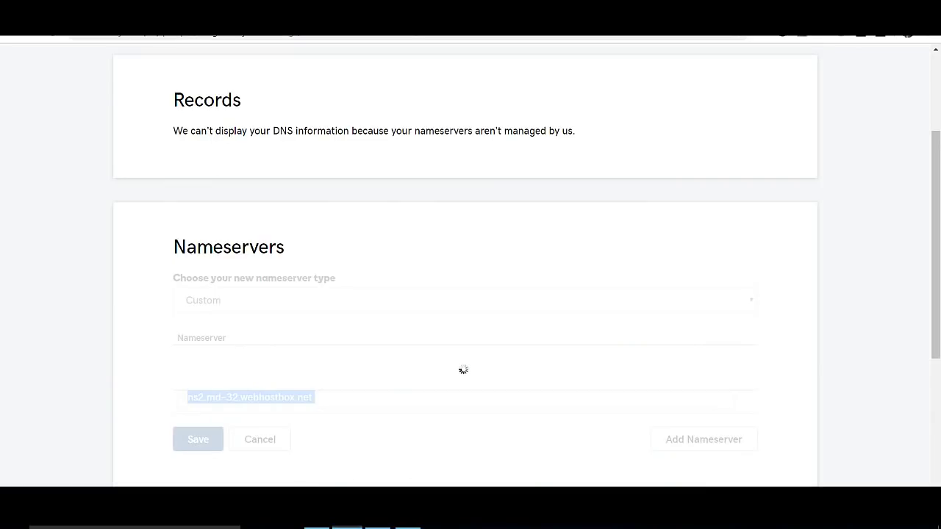
Back in cPanel, filter Find functions by 'sof'
{"action": "key", "text": "alt+Tab"}
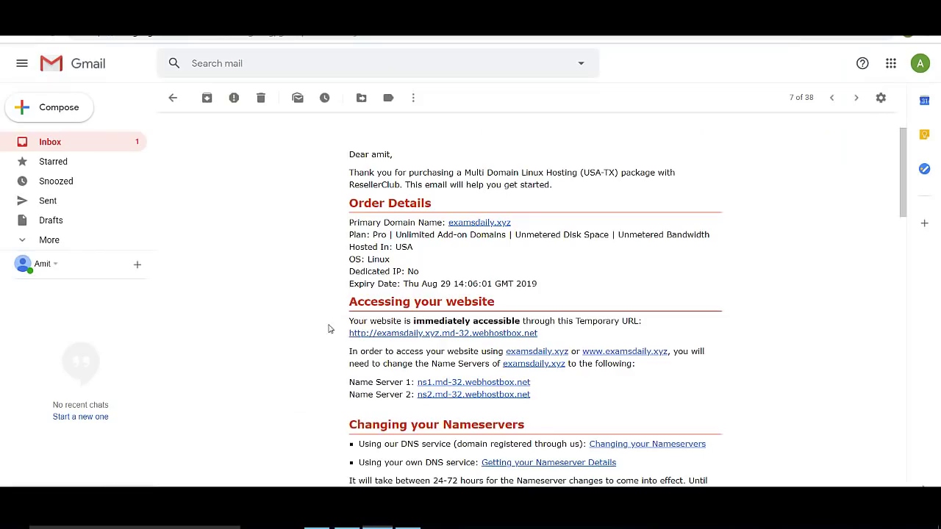
{"action": "key", "text": "alt+Tab"}
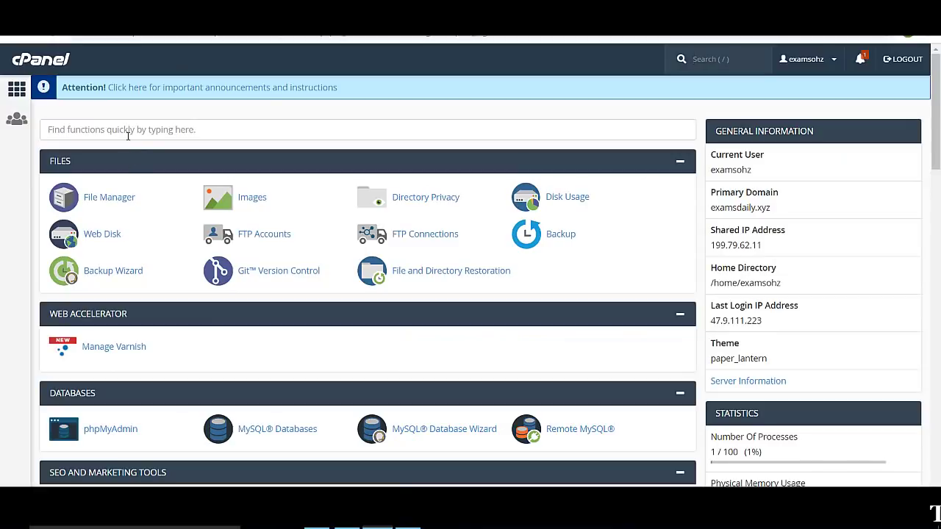
{"action": "left_click", "coordinate": [127, 135]}
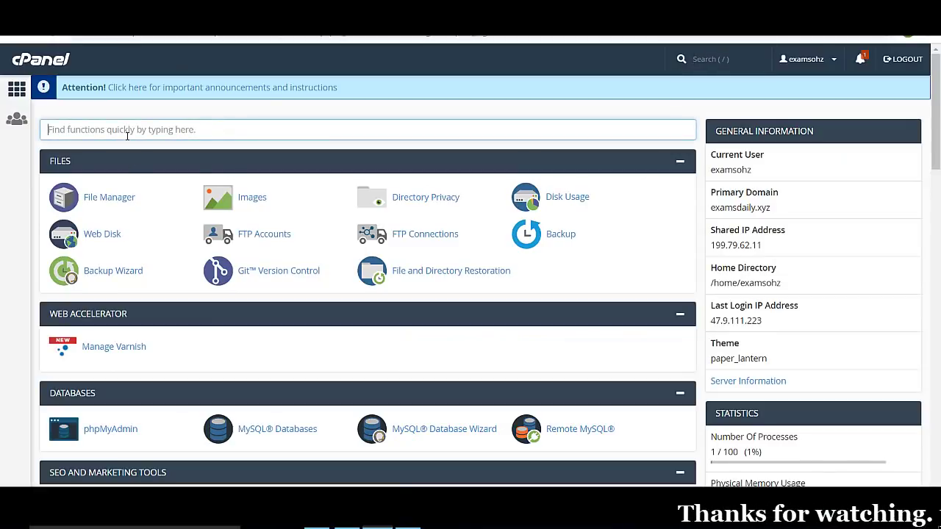
{"action": "type", "text": "sof"}
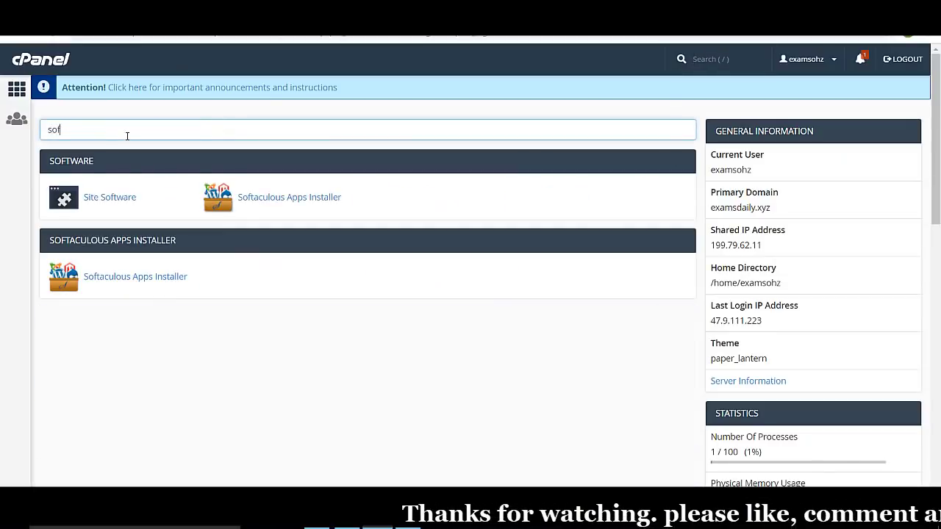
Open Softaculous Apps Installer from the filtered Software section to see its Top Scripts
{"action": "left_click", "coordinate": [251, 196]}
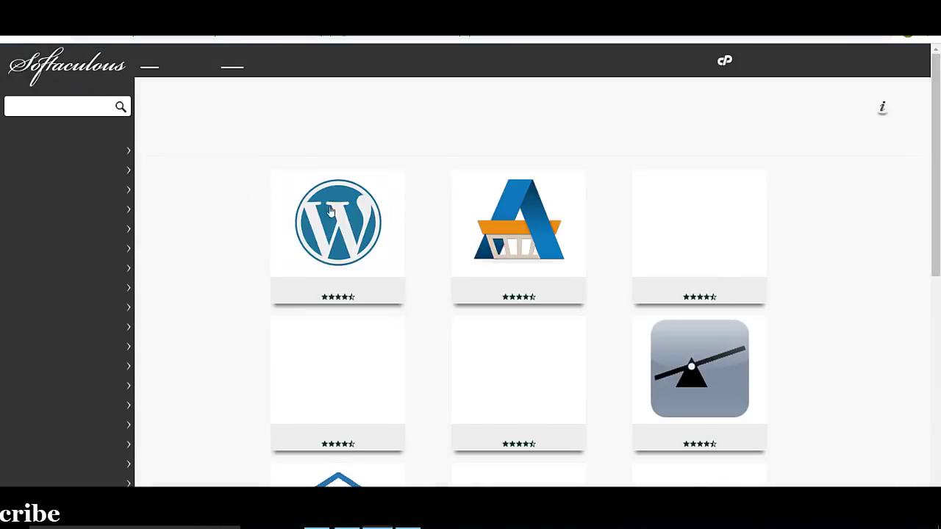
{"action": "mouse_move", "coordinate": [340, 240]}
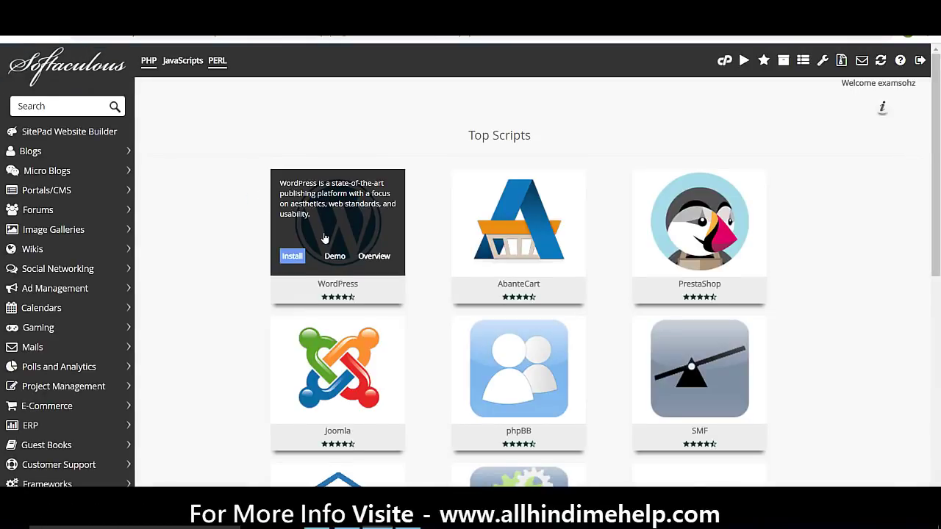
Open WordPress in Softaculous and bring up its Software Setup install form
{"action": "left_click", "coordinate": [324, 237]}
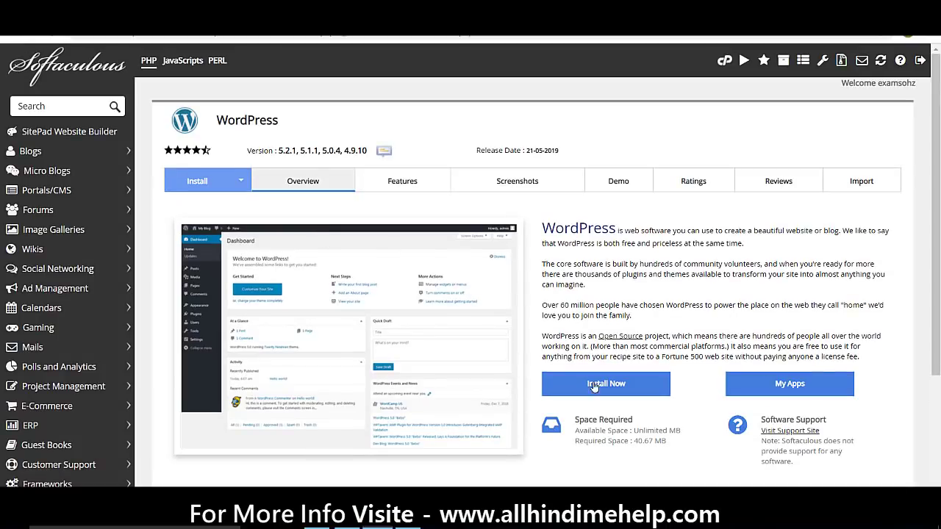
{"action": "left_click", "coordinate": [594, 387]}
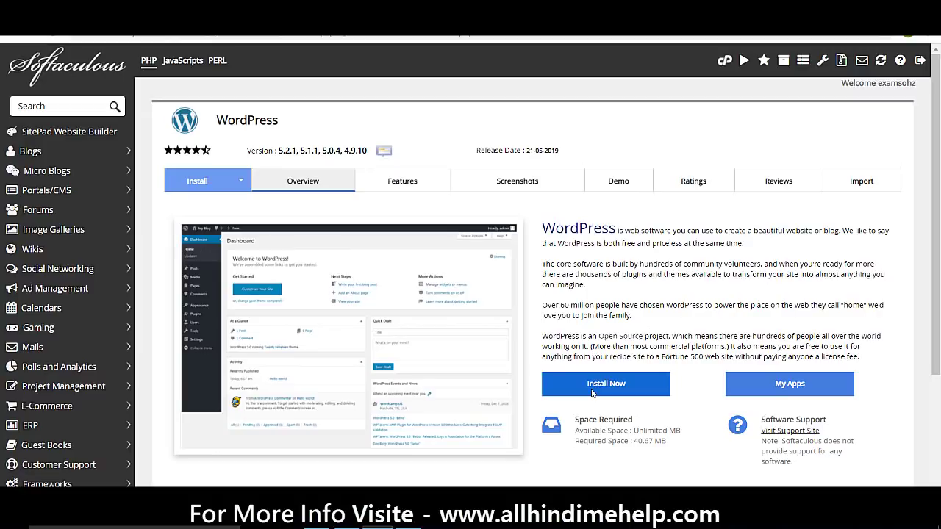
{"action": "left_click", "coordinate": [599, 387]}
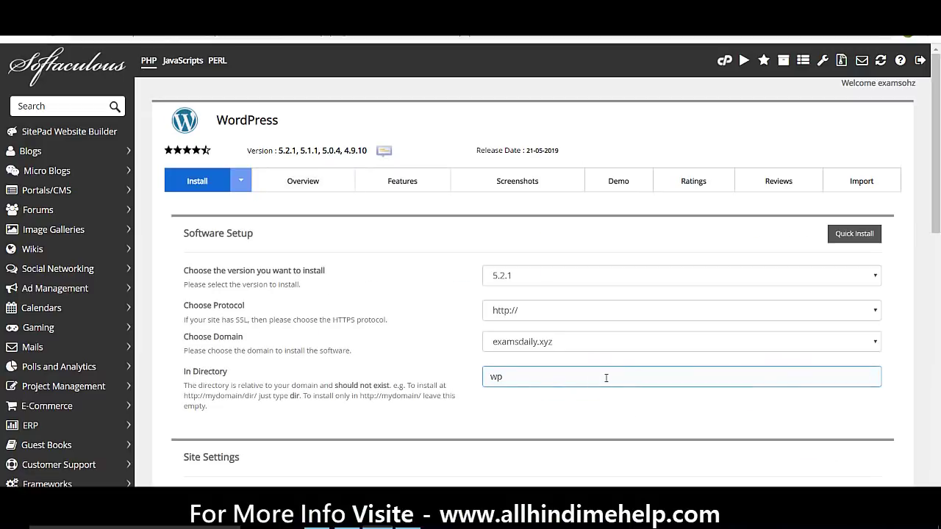
{"action": "left_click", "coordinate": [577, 338]}
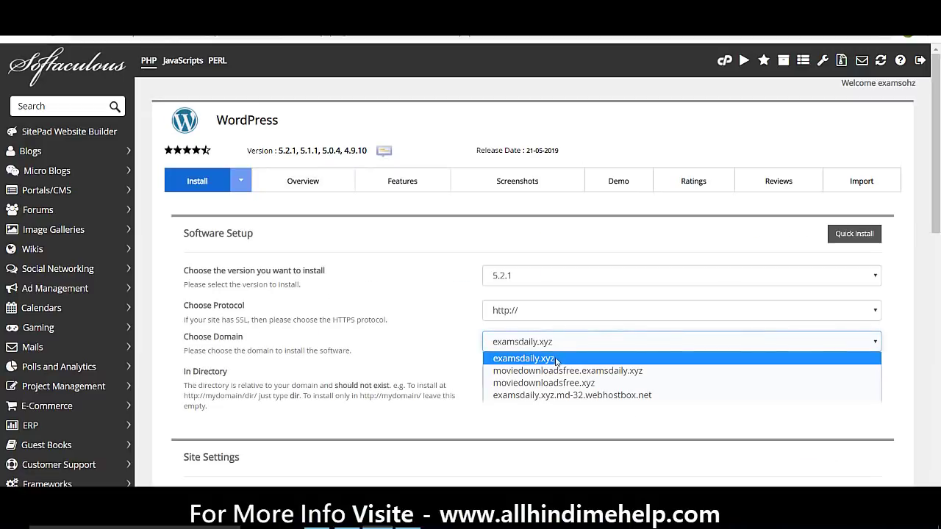
{"action": "left_click", "coordinate": [544, 383]}
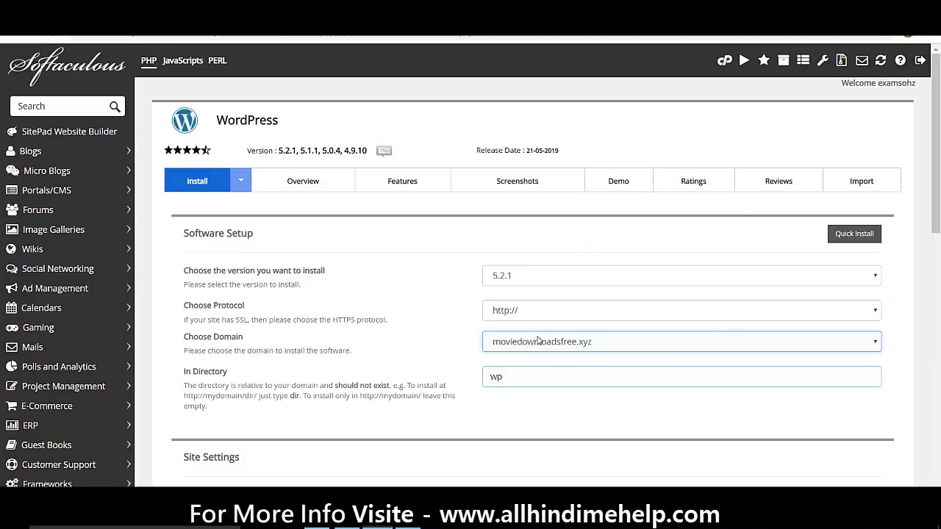
{"action": "left_click", "coordinate": [532, 312]}
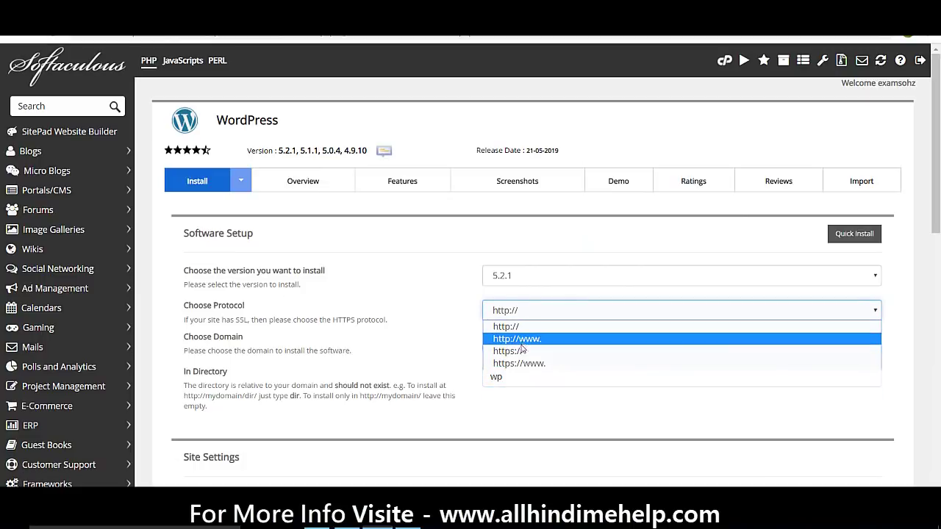
{"action": "left_click", "coordinate": [523, 364]}
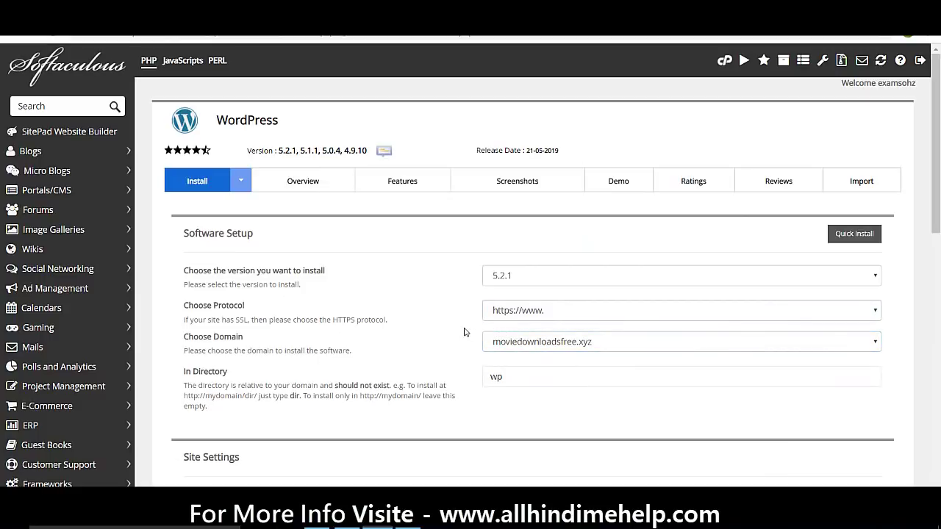
Clear the 'wp' directory to install at the domain root and keep version 5.2.1
{"action": "triple_click", "coordinate": [464, 332]}
{"action": "left_click", "coordinate": [463, 332]}
{"action": "left_click_drag", "start_coordinate": [510, 376], "coordinate": [431, 386]}
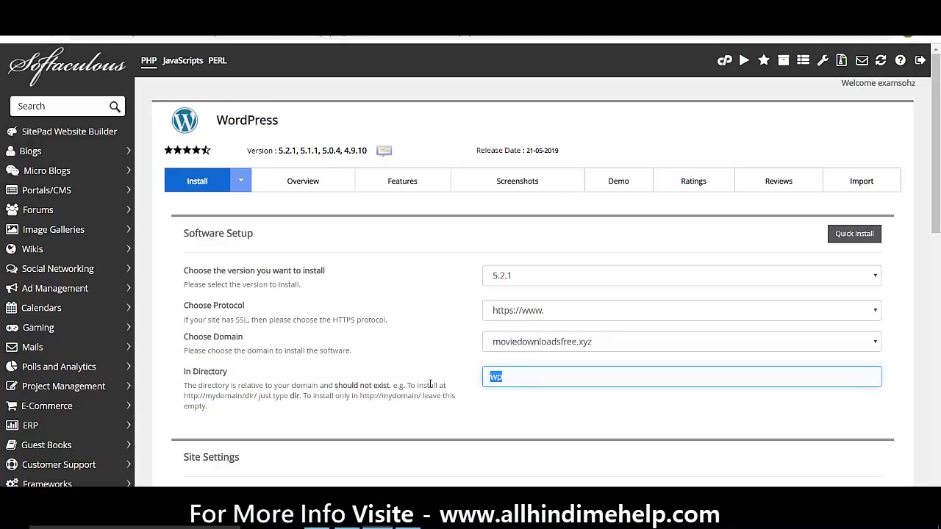
{"action": "key", "text": "BackSpace"}
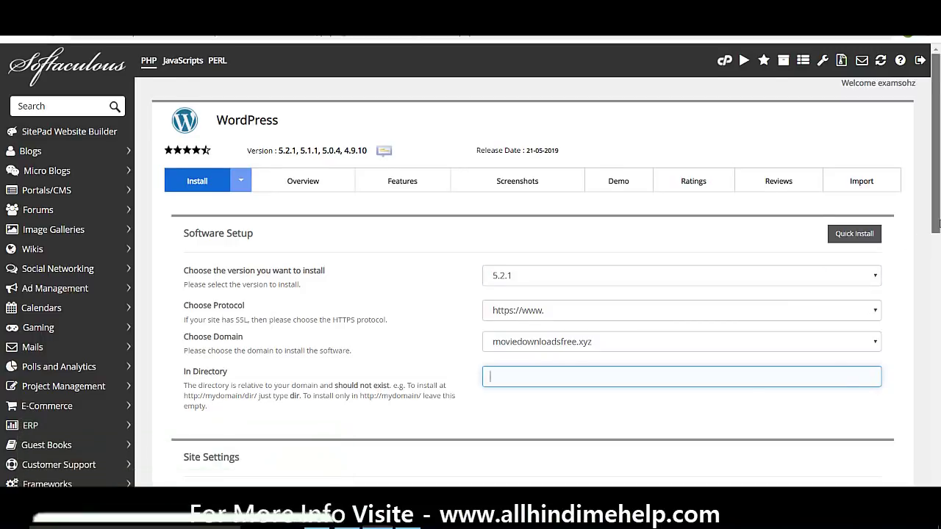
{"action": "left_click_drag", "start_coordinate": [938, 224], "coordinate": [926, 265]}
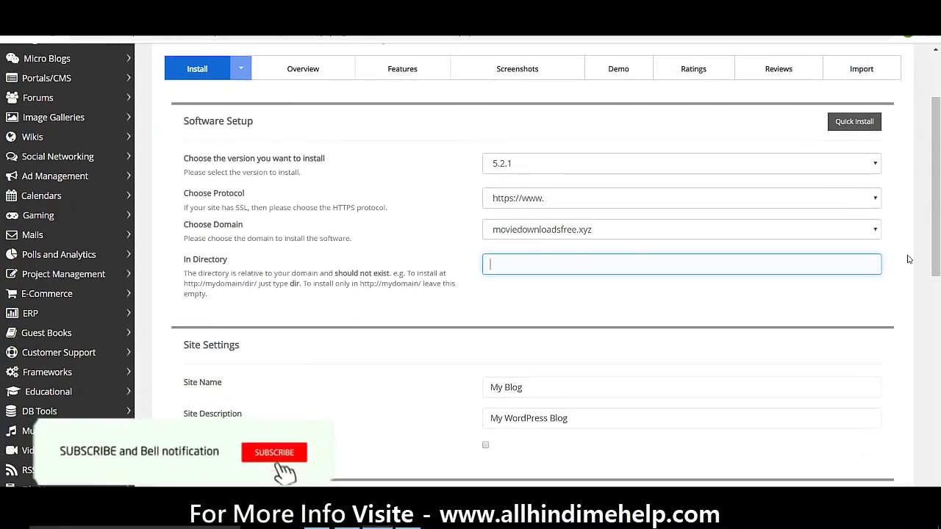
{"action": "left_click", "coordinate": [513, 173]}
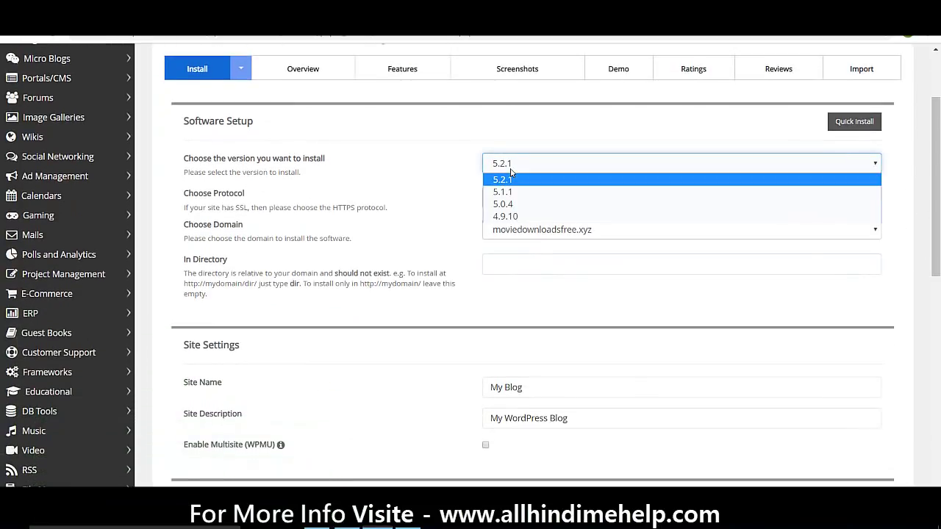
{"action": "left_click", "coordinate": [462, 189]}
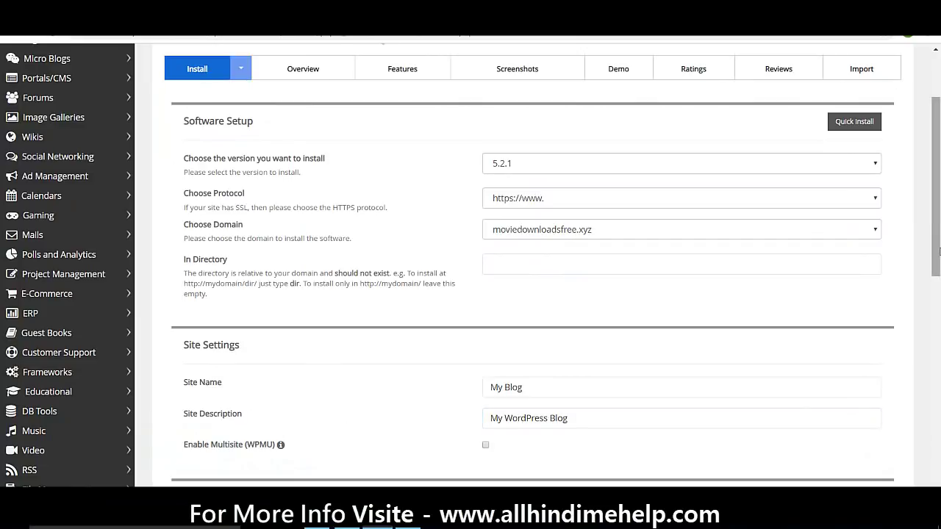
Check that the WordPress admin username is left as 'admin'
{"action": "left_click_drag", "start_coordinate": [936, 250], "coordinate": [906, 379]}
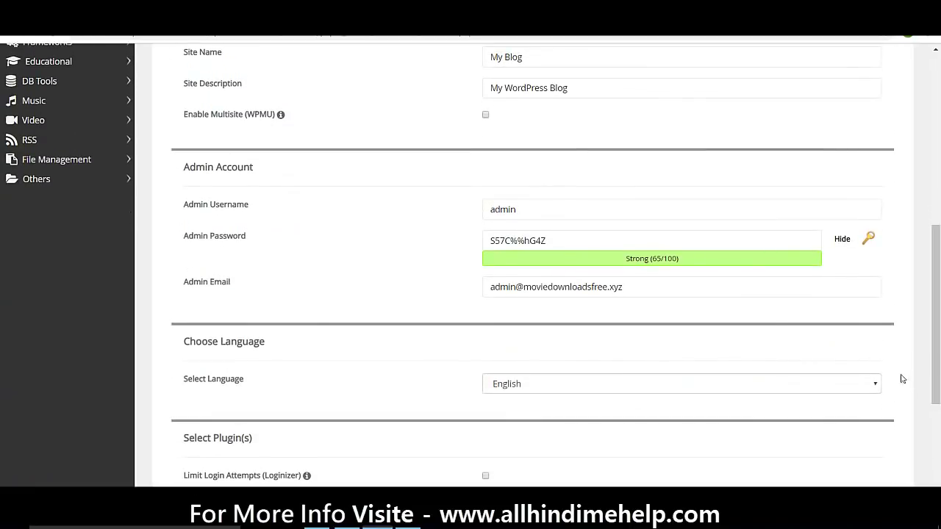
{"action": "left_click", "coordinate": [512, 211]}
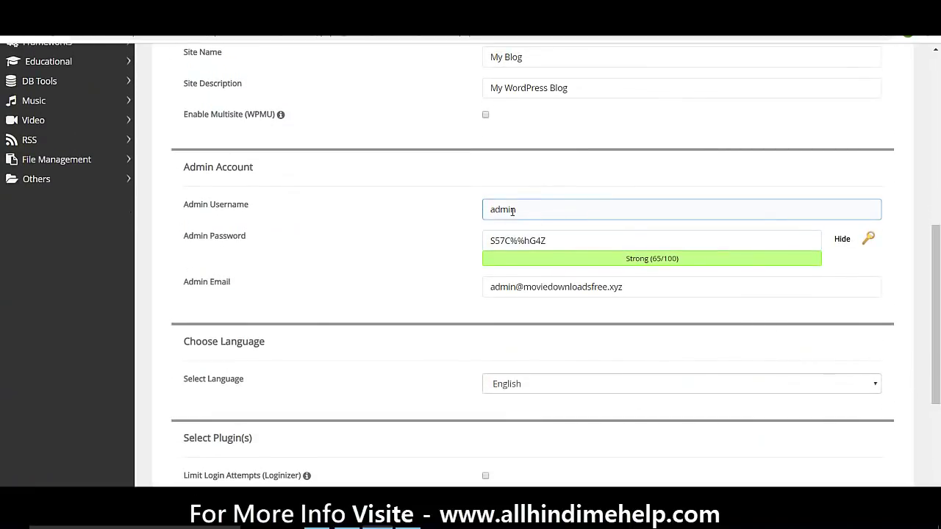
{"action": "left_click_drag", "start_coordinate": [528, 211], "coordinate": [473, 216]}
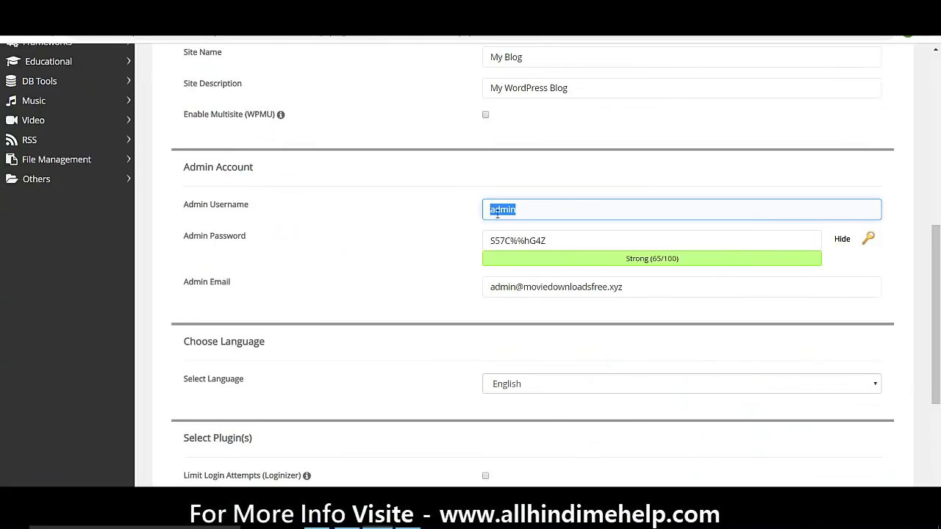
{"action": "left_click", "coordinate": [497, 213]}
Mask the admin password and replace it with a new one rated Strong (66/100)
{"action": "left_click", "coordinate": [538, 240]}
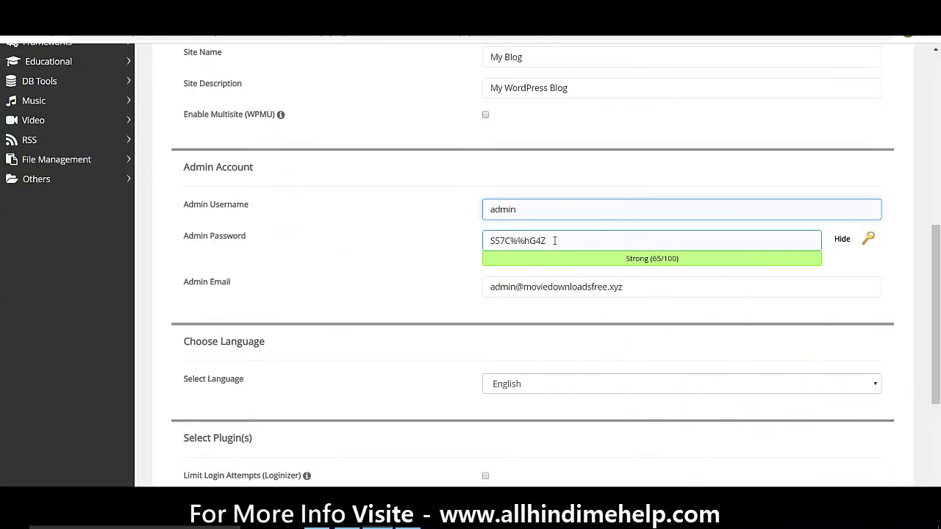
{"action": "key", "text": "ctrl+a"}
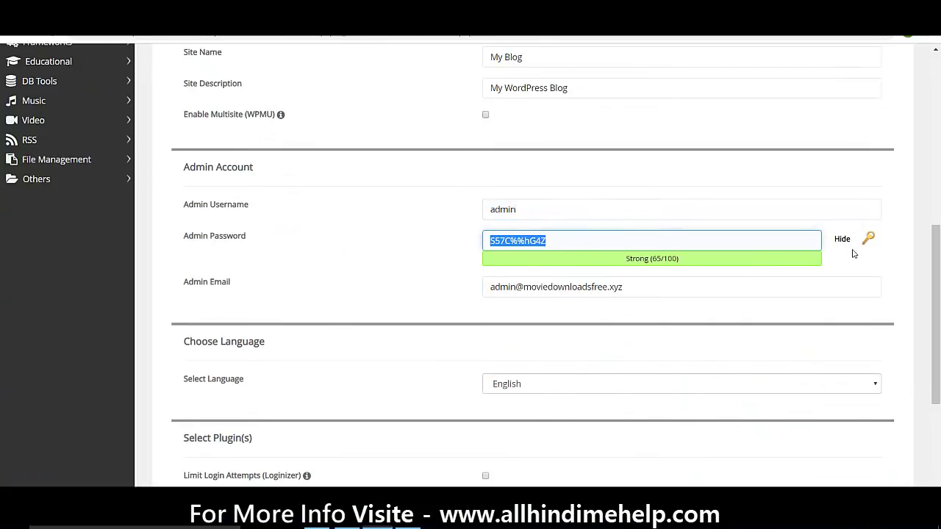
{"action": "left_click", "coordinate": [843, 240]}
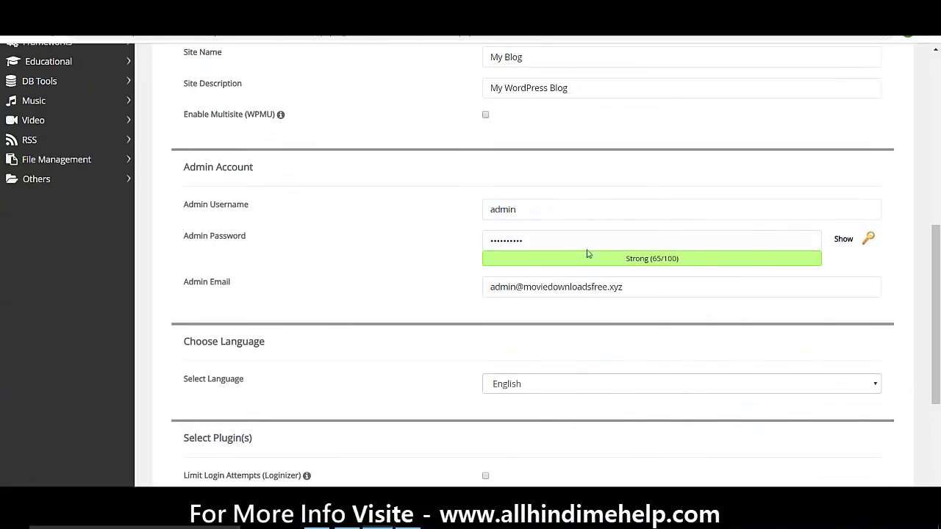
{"action": "left_click", "coordinate": [562, 240]}
{"action": "key", "text": "ctrl+a"}
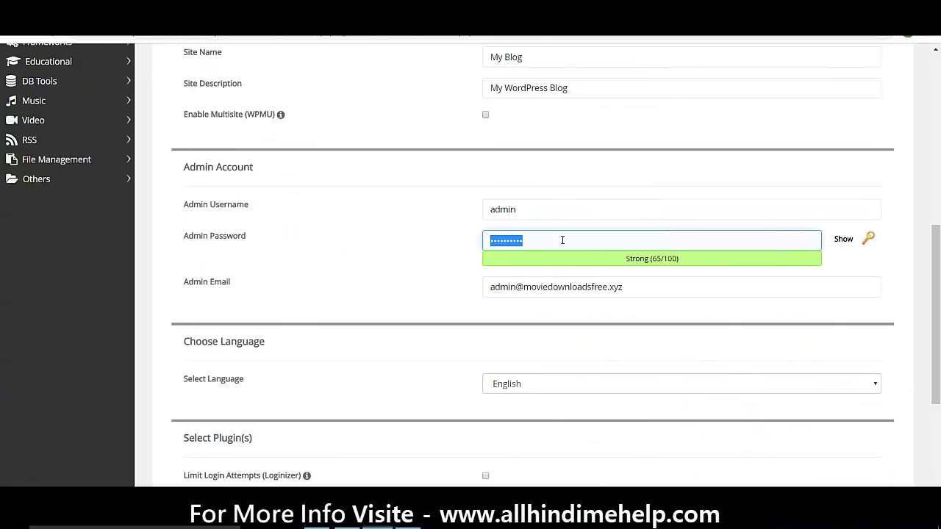
{"action": "type", "text": "a"}
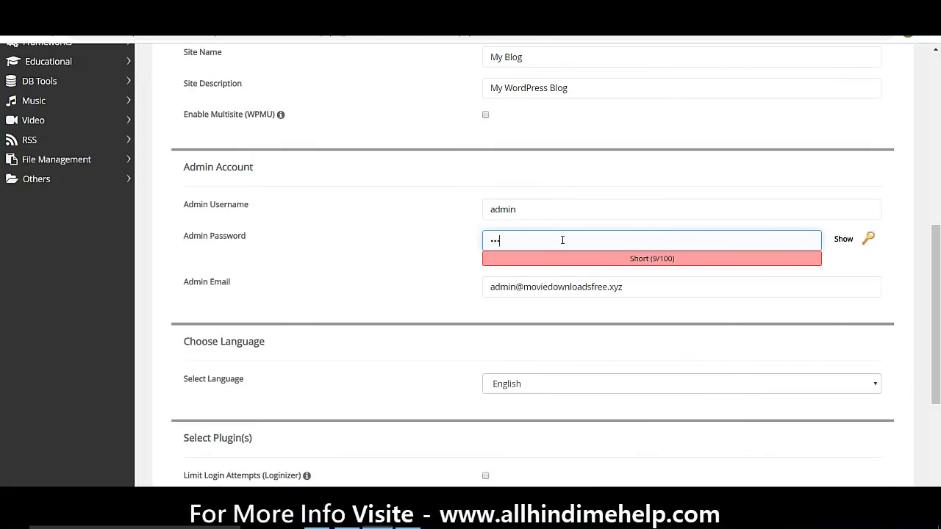
{"action": "key", "text": "BackSpace"}
{"action": "key", "text": "BackSpace"}
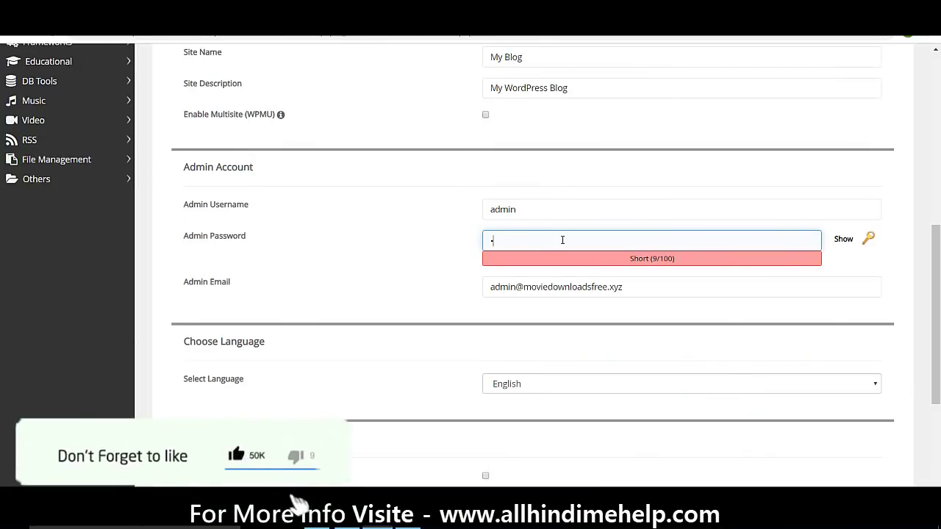
{"action": "key", "text": "BackSpace"}
{"action": "type", "text": "abc"}
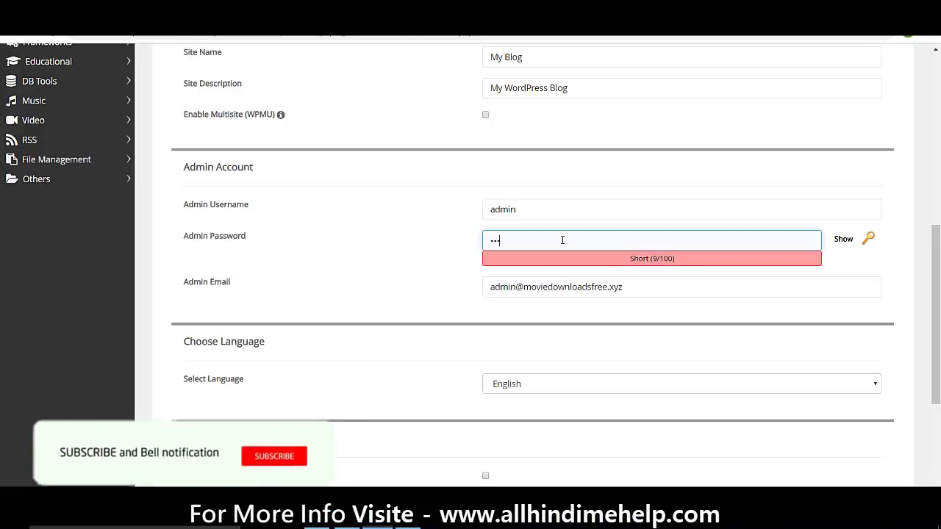
{"action": "type", "text": "de"}
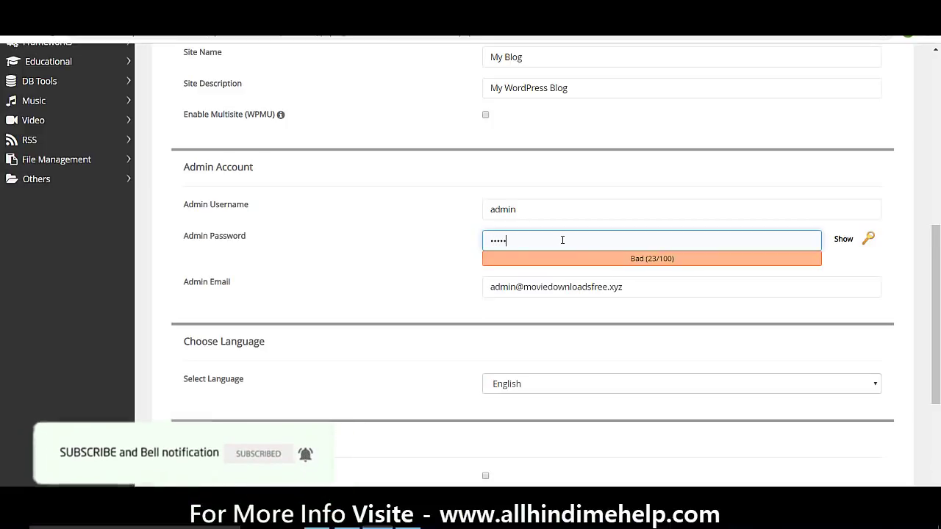
{"action": "type", "text": "fg"}
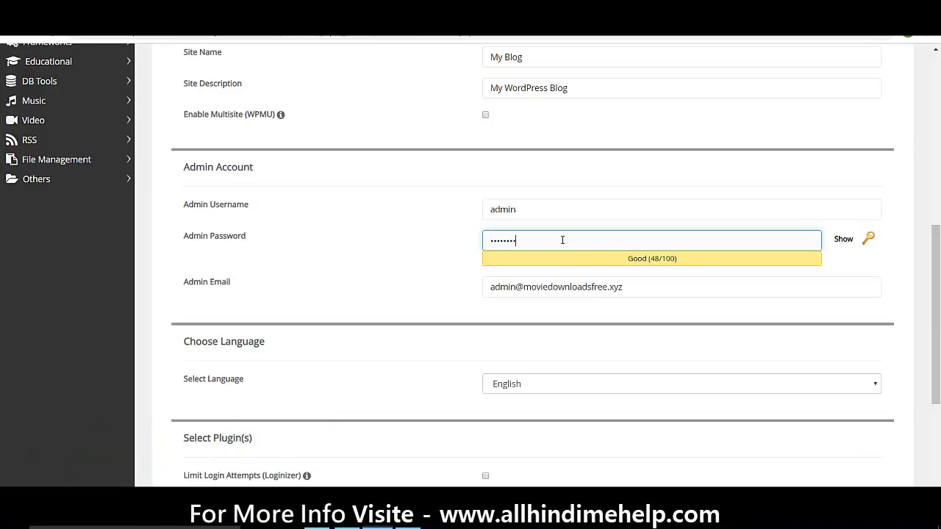
{"action": "type", "text": "hij"}
{"action": "scroll", "coordinate": [935, 316], "scroll_direction": "down", "scroll_amount": 2}
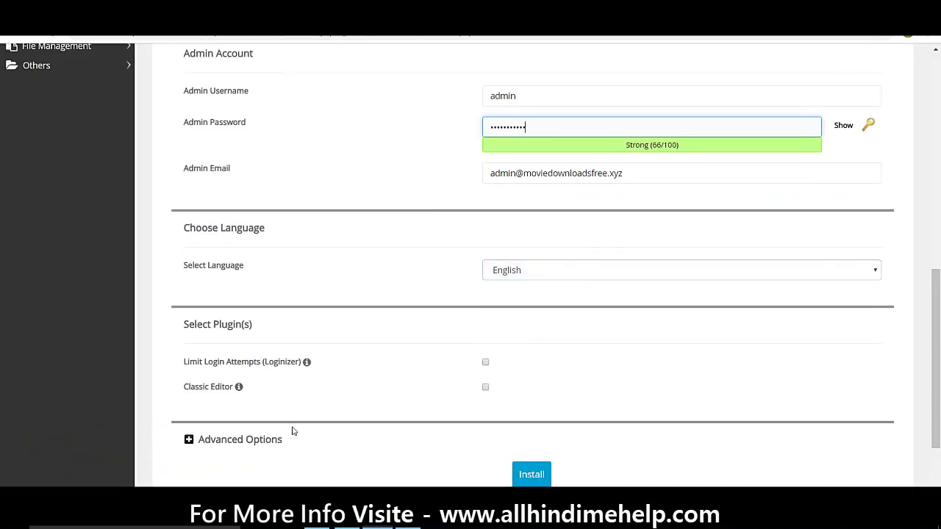
Check the advanced options (database wp219, prefix wpxu_, no automated backups) and start the WordPress install
{"action": "left_click", "coordinate": [253, 440]}
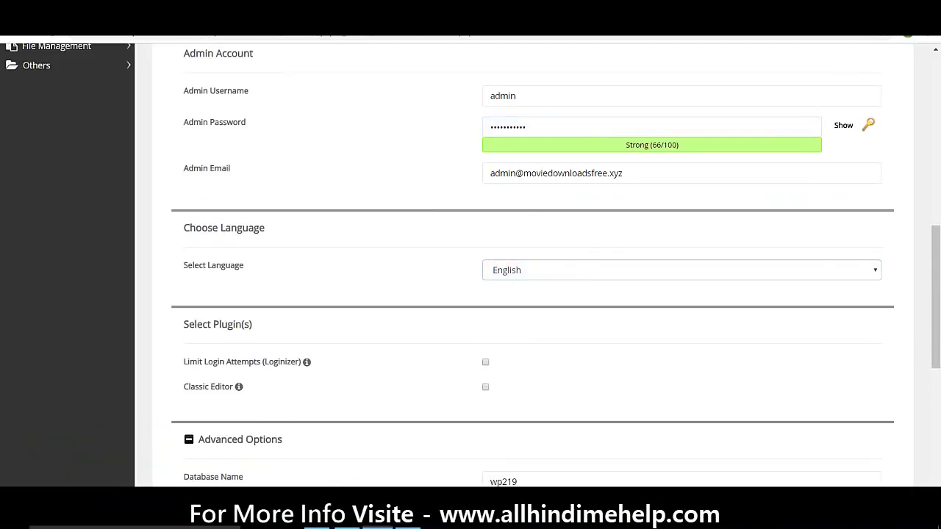
{"action": "left_click_drag", "start_coordinate": [938, 345], "coordinate": [926, 473]}
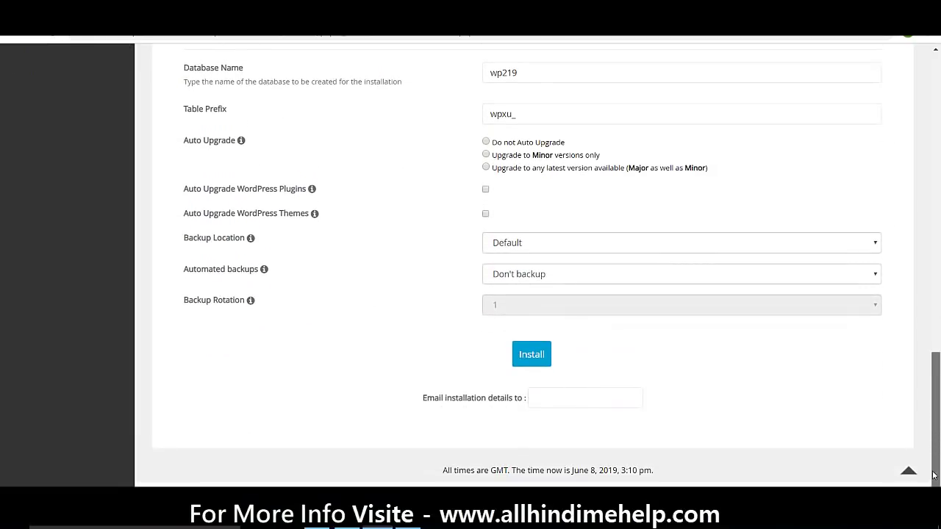
{"action": "left_click", "coordinate": [530, 354]}
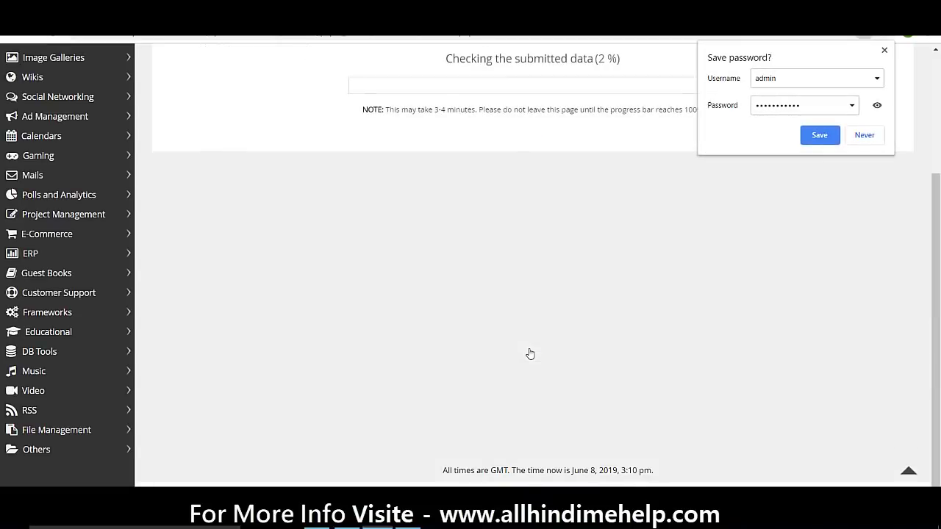
Save the admin login in the browser and return to the installation success message
{"action": "left_click", "coordinate": [820, 135]}
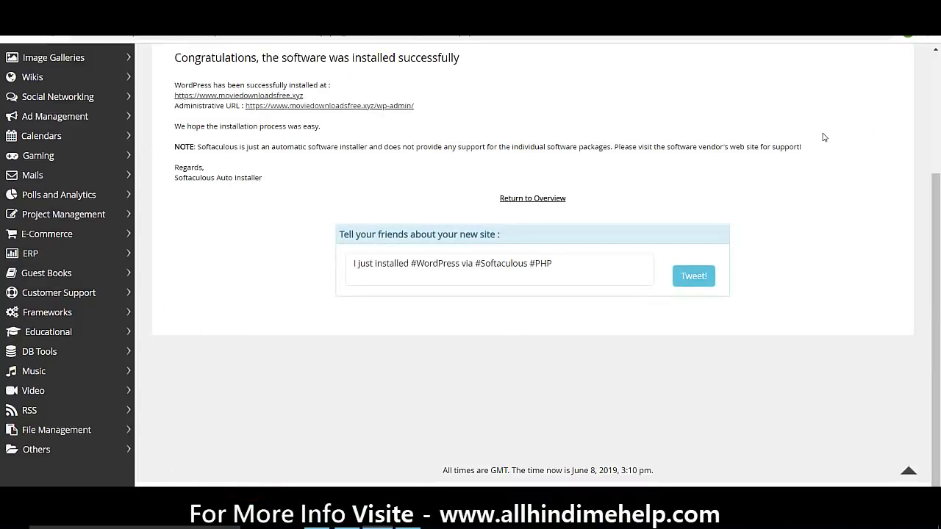
{"action": "scroll", "coordinate": [938, 152], "scroll_direction": "up", "scroll_amount": 3}
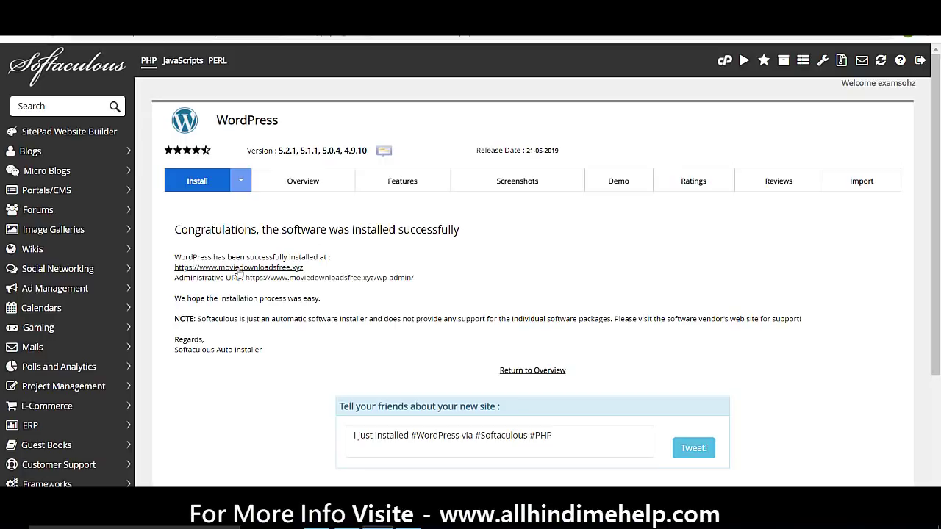
Open the new moviedownloadsfree.xyz site and browse its My Blog page with the Hello world! post
{"action": "left_click", "coordinate": [239, 268]}
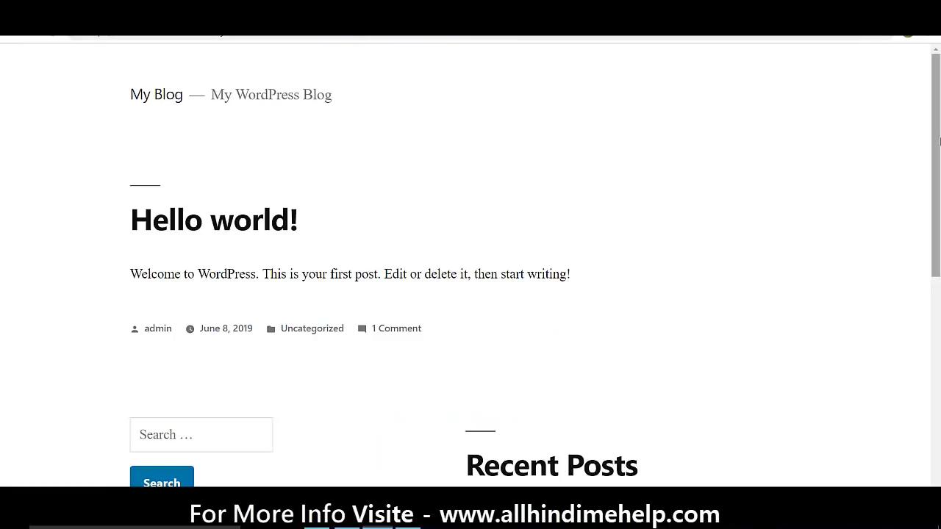
{"action": "left_click_drag", "start_coordinate": [934, 142], "coordinate": [925, 228]}
{"action": "scroll", "coordinate": [925, 229], "scroll_direction": "up", "scroll_amount": 2}
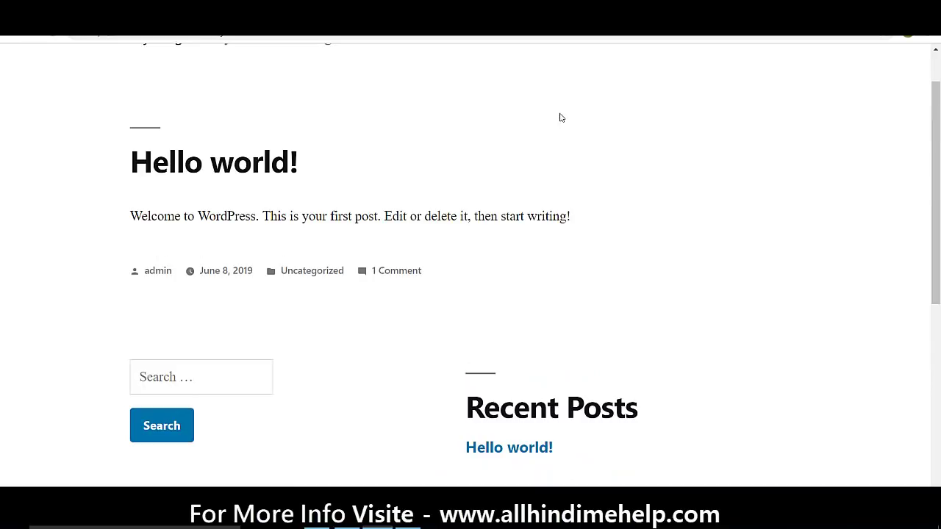
{"action": "scroll", "coordinate": [939, 131], "scroll_direction": "up", "scroll_amount": 1}
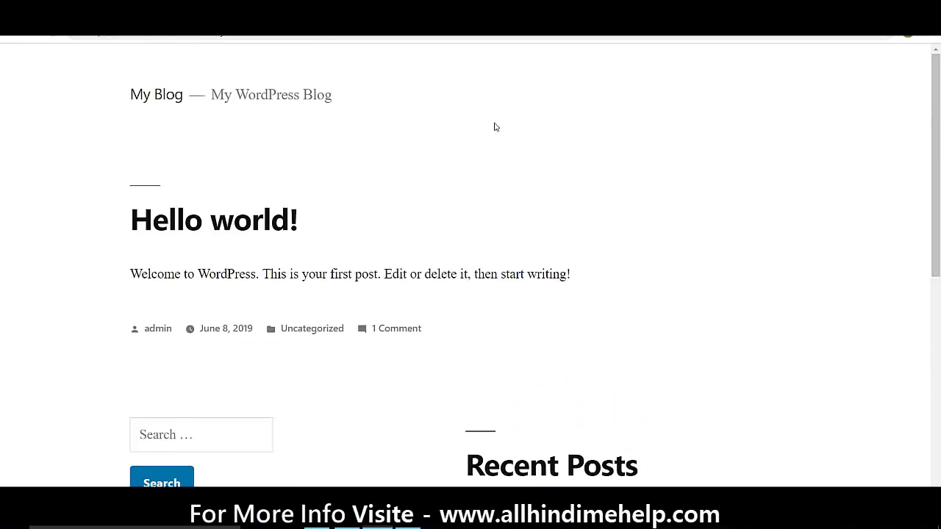